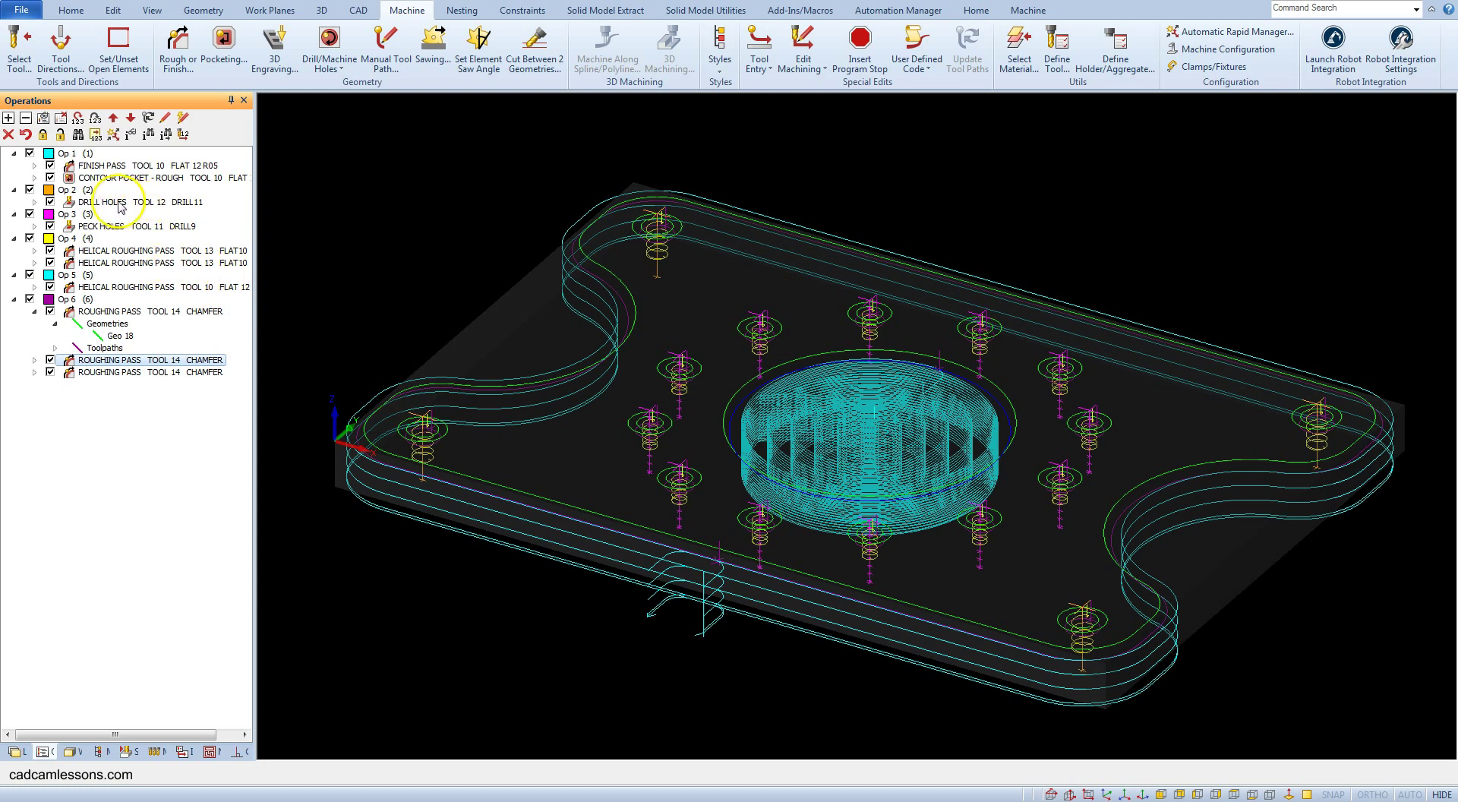
Hide all toolpaths and show only the Drill Holes (Tool 12) and Peck Holes (Tool 11) operations
click(61, 118)
click(30, 189)
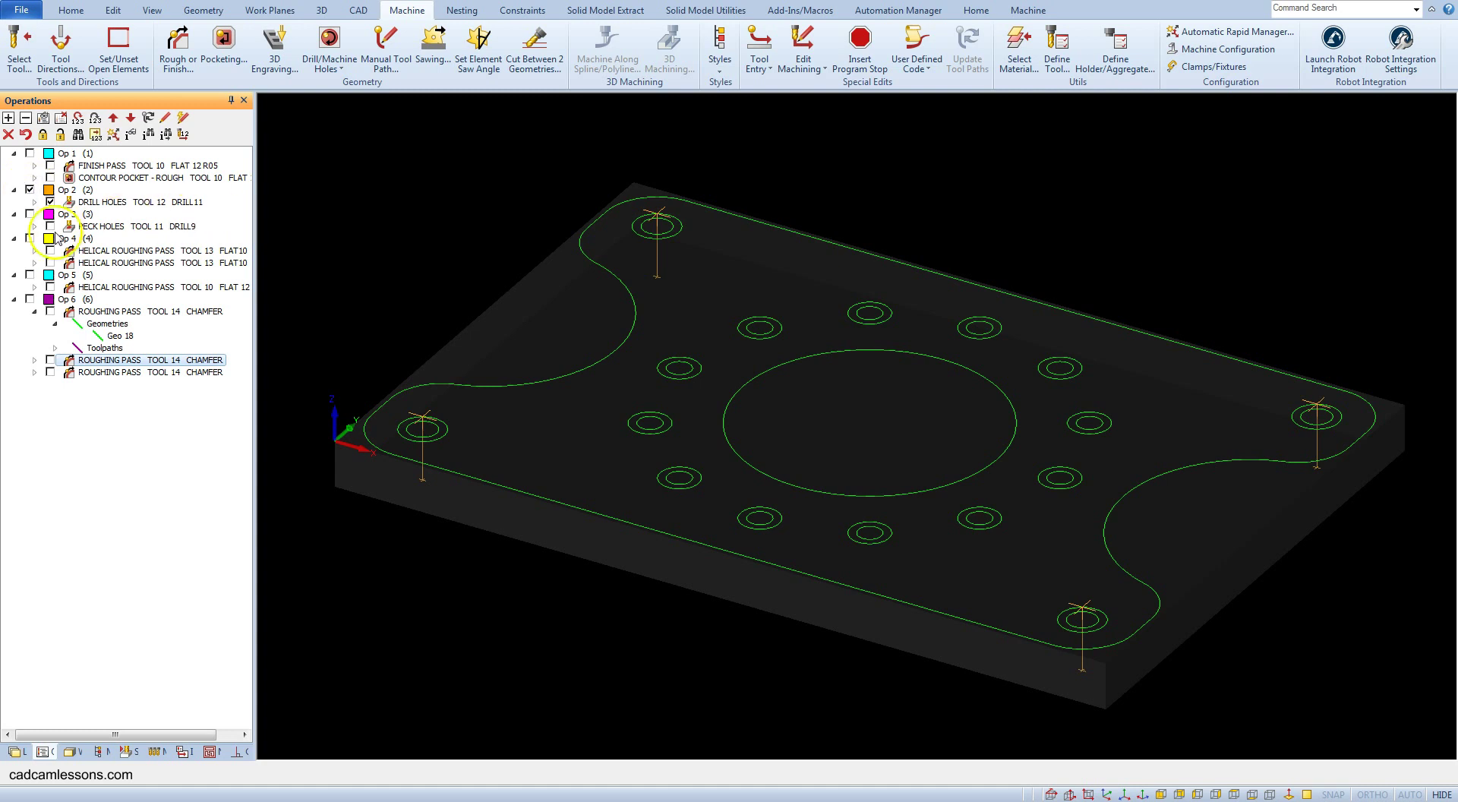
click(29, 215)
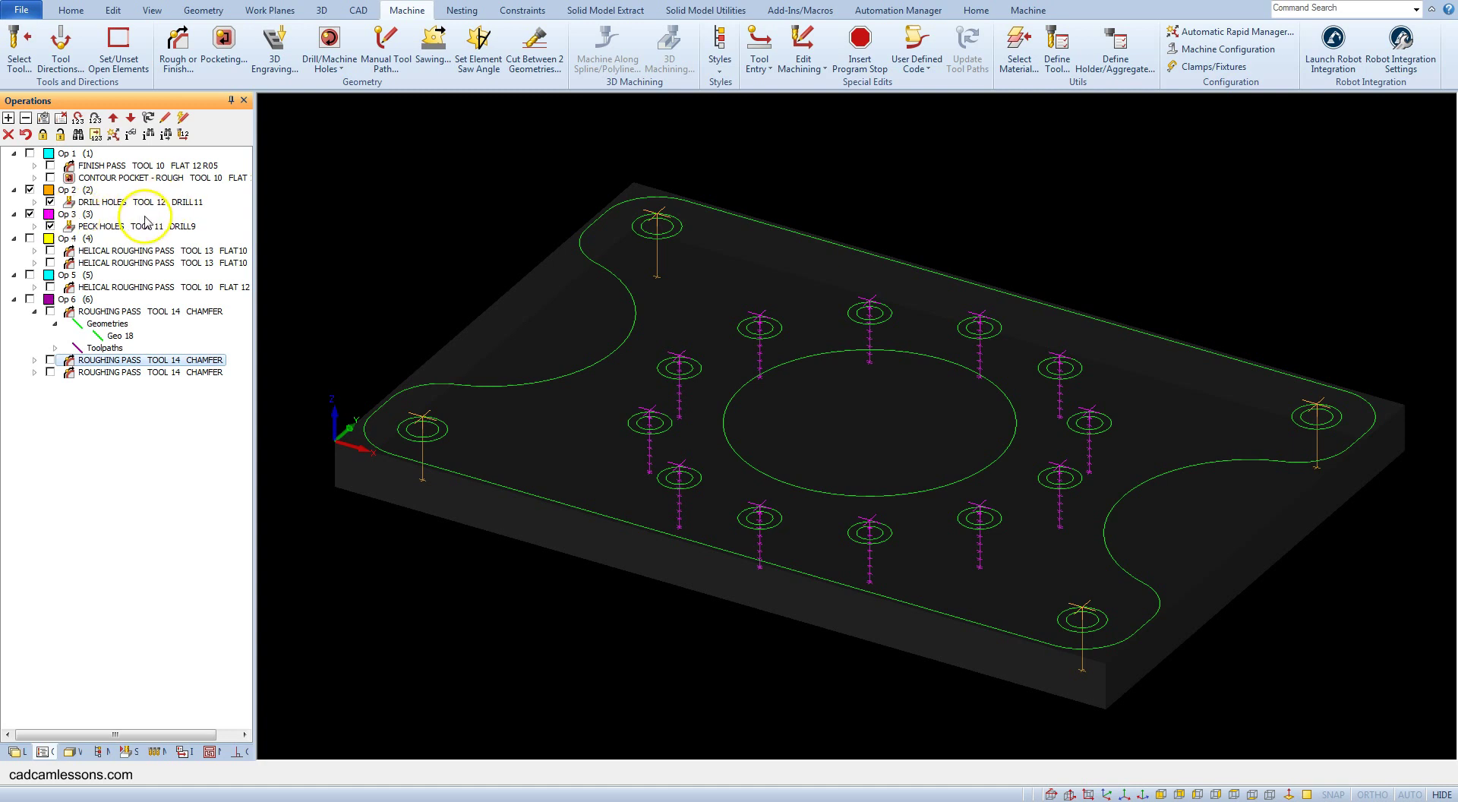
Move the Drill Holes operation to first place in the machining order and toggle its visibility to check its toolpath
click(86, 190)
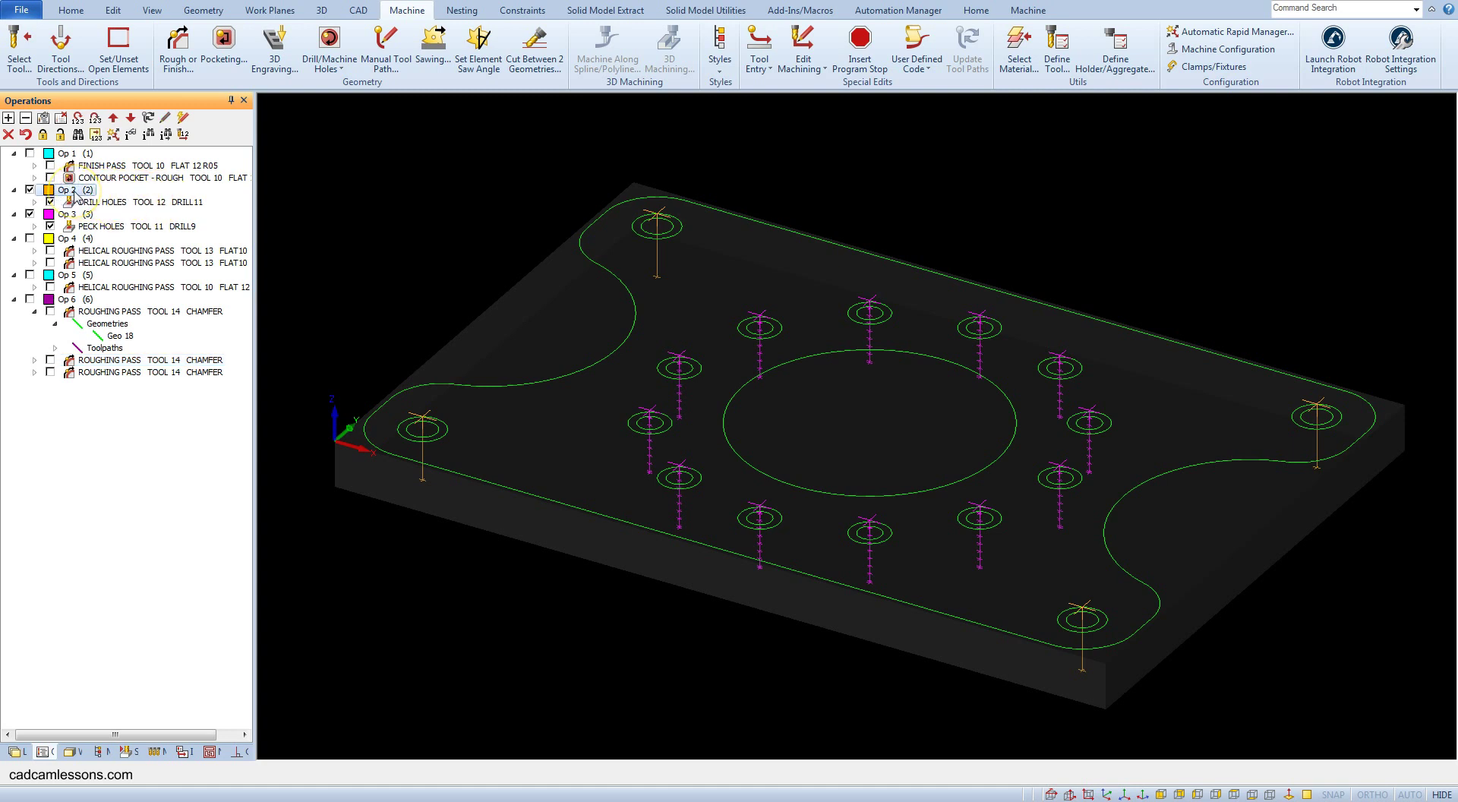
click(112, 118)
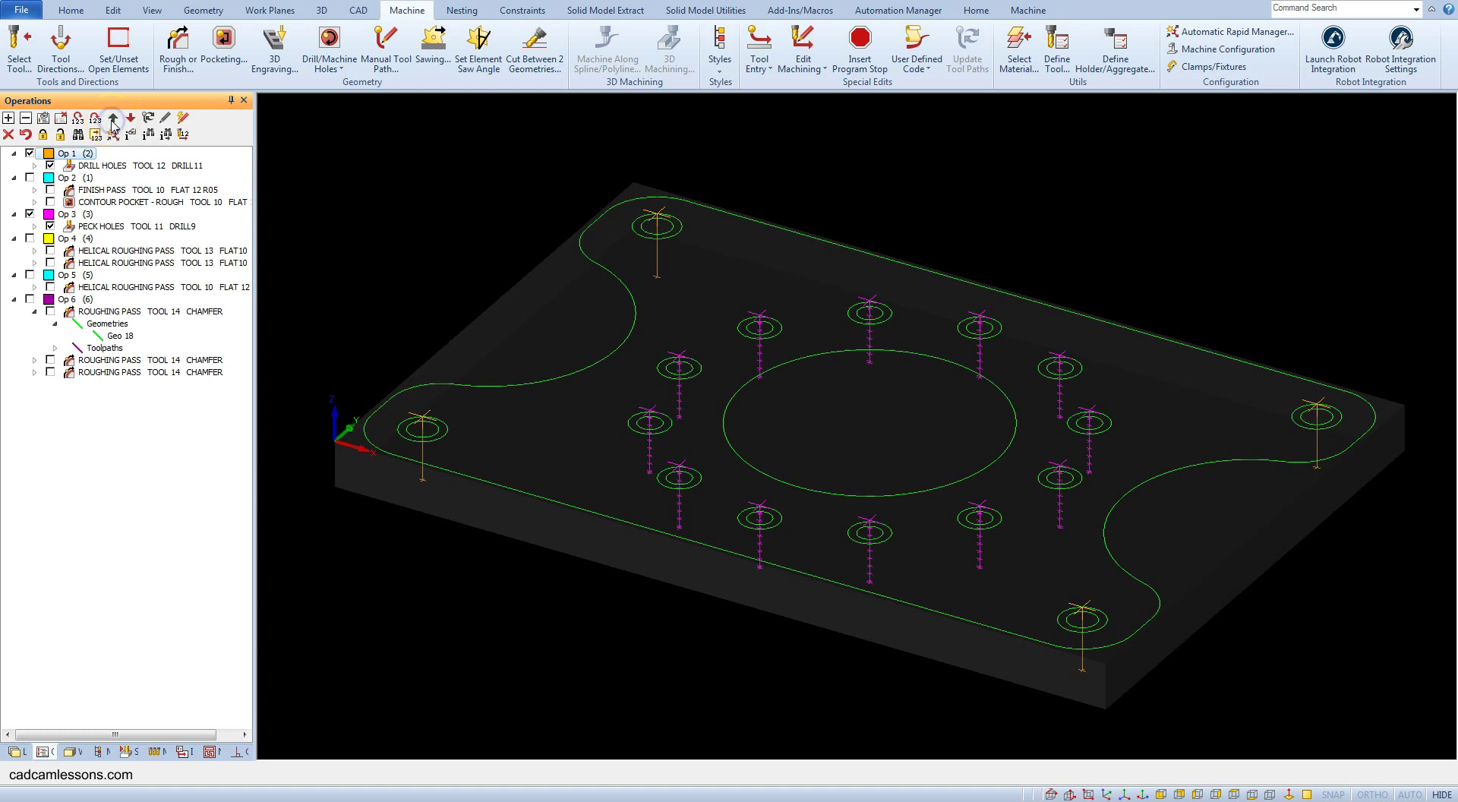
click(31, 154)
click(31, 155)
click(30, 155)
click(30, 155)
click(30, 154)
click(30, 154)
Move the Peck Holes operation up to second place and toggle both drilling operations to check their toolpaths
click(67, 216)
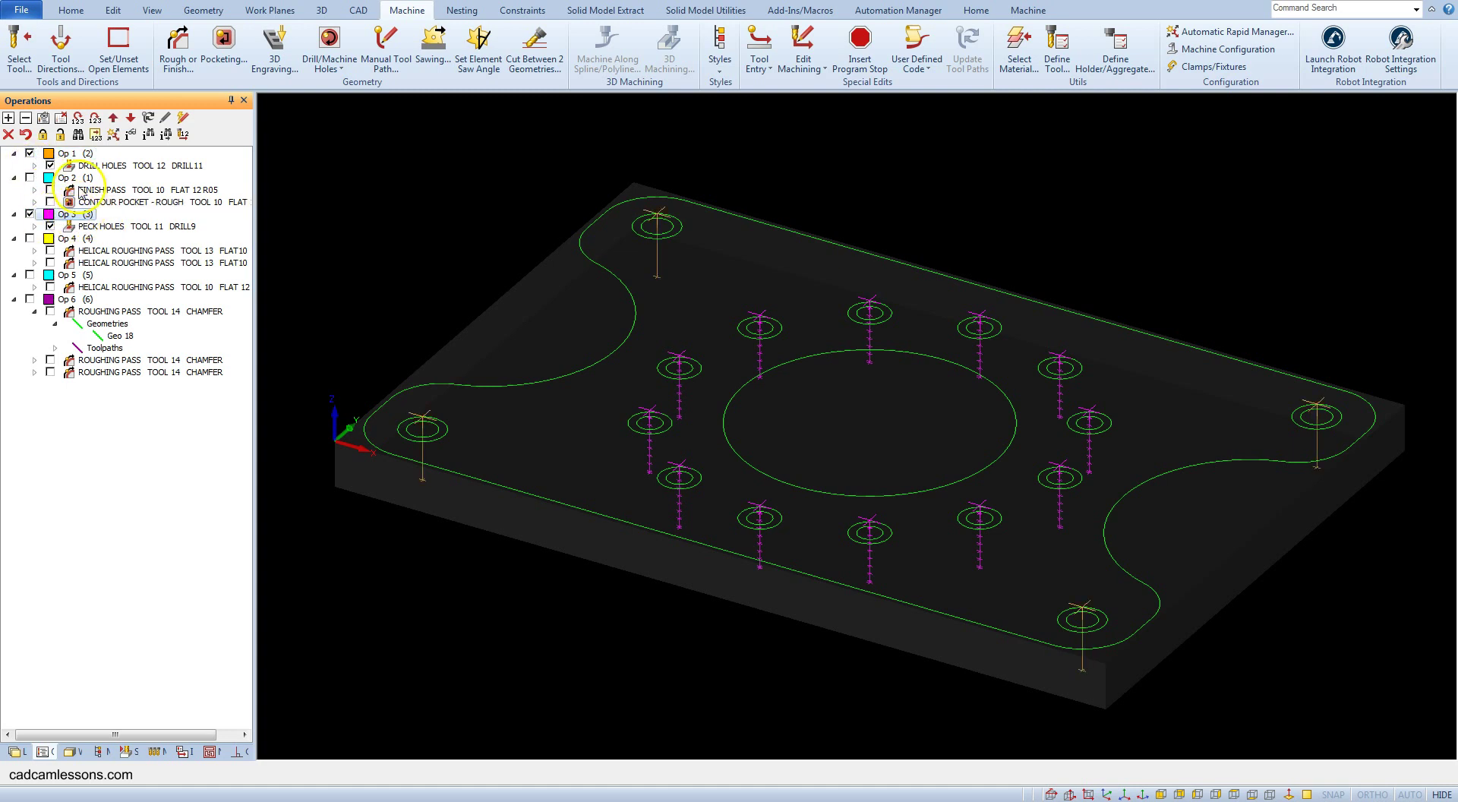
click(113, 119)
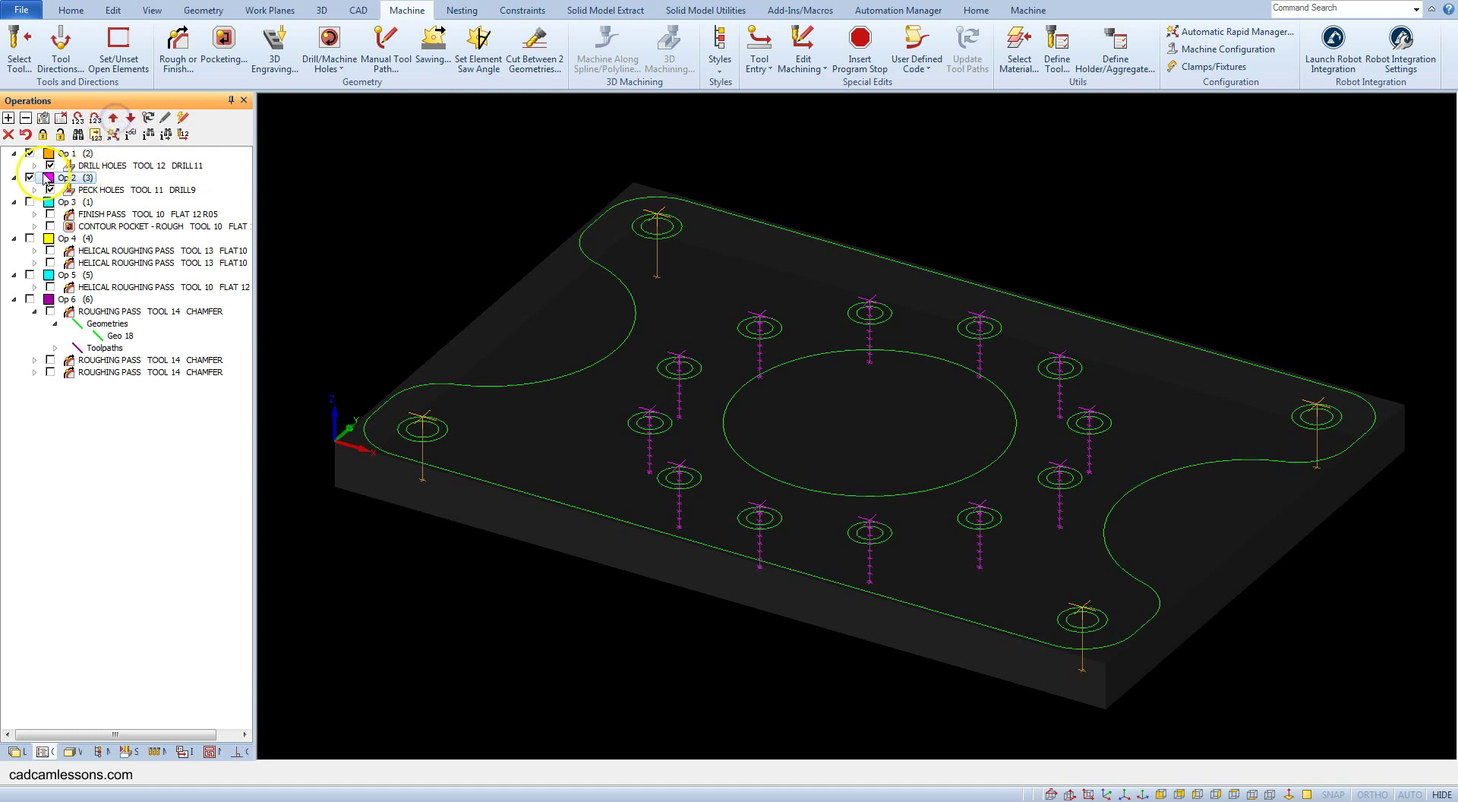
click(30, 154)
click(30, 154)
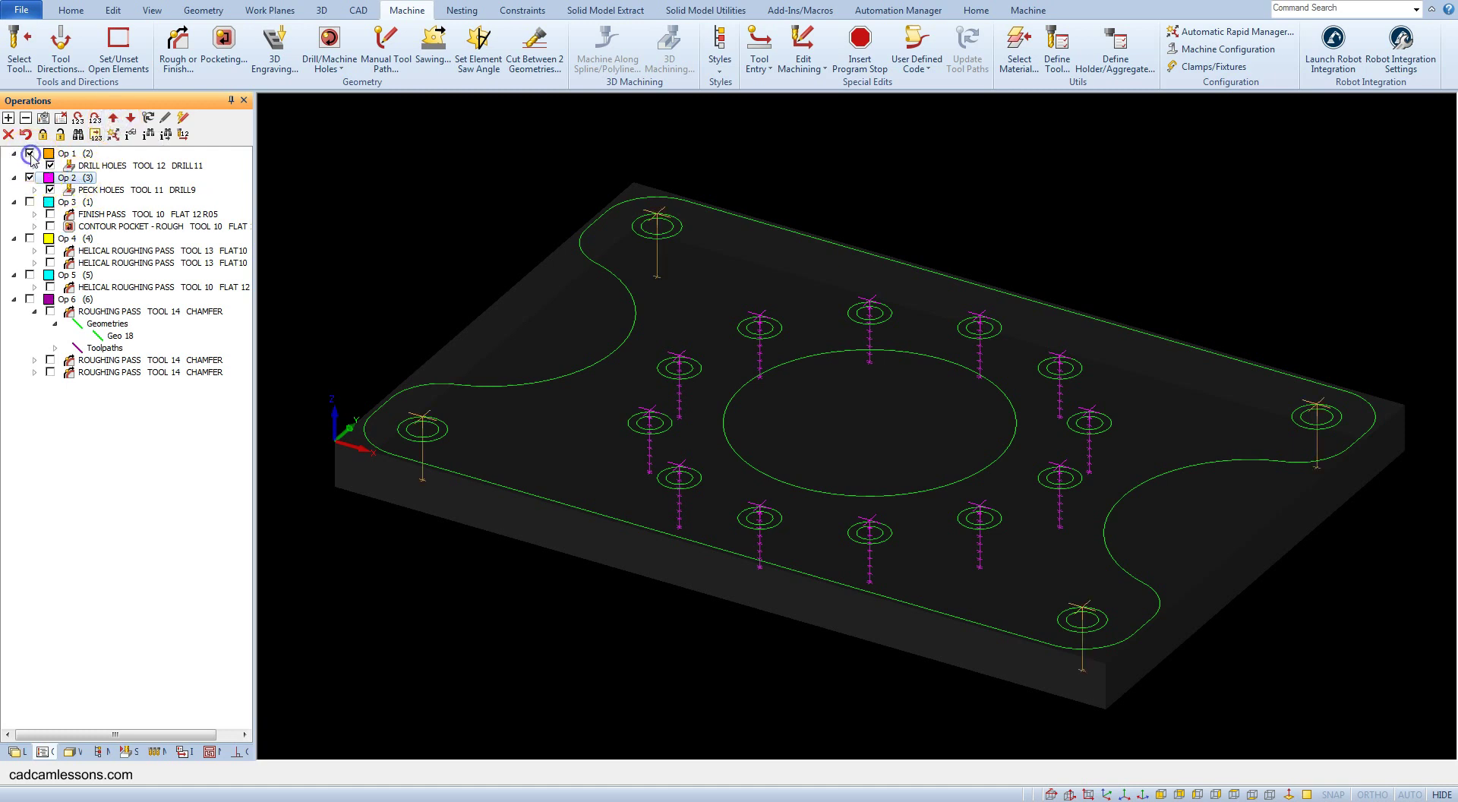
click(31, 178)
click(31, 178)
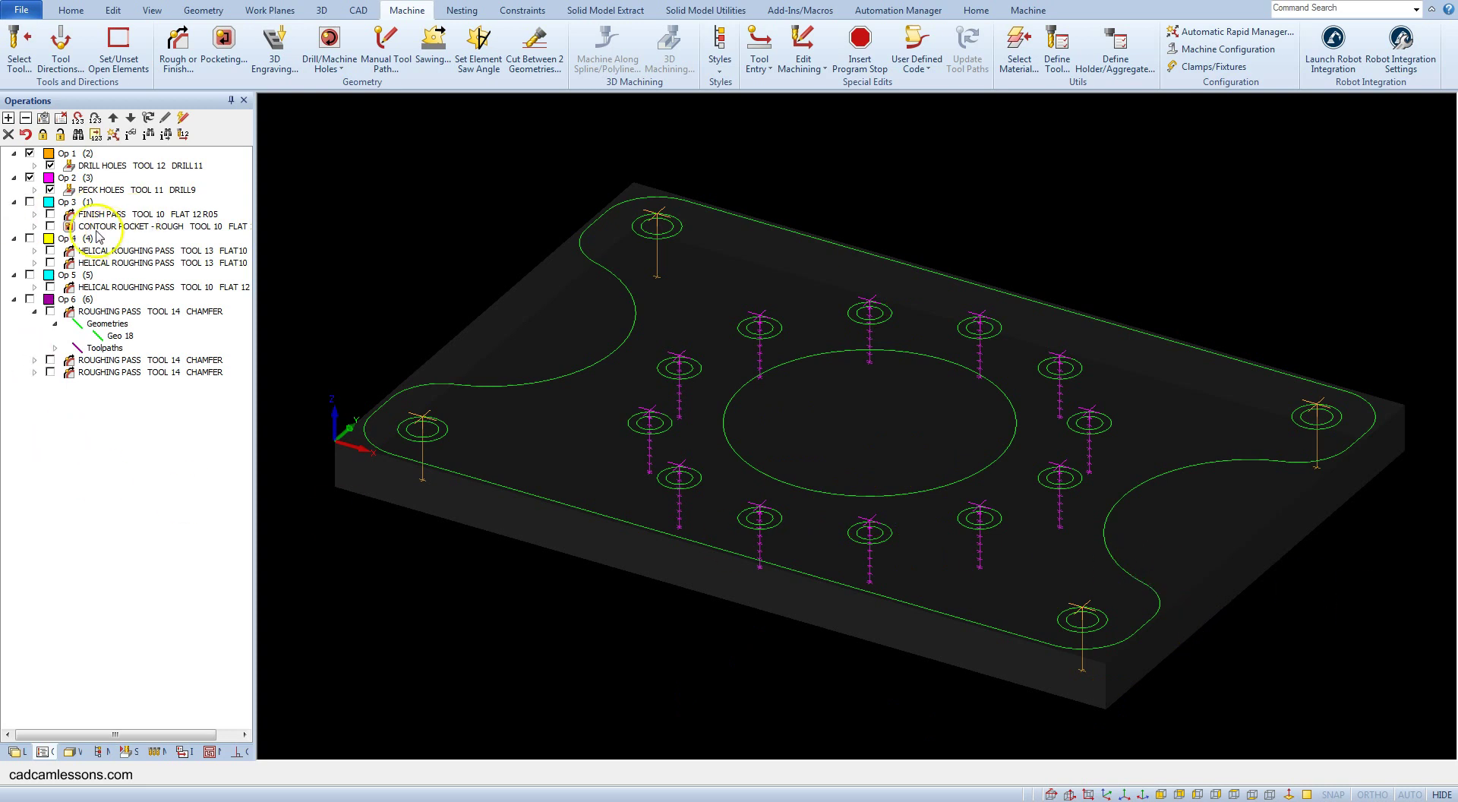
Show the Contour Pocket - Rough, move it above the Finish Pass, and renumber so the Finish Pass becomes a separate operation
click(50, 214)
click(50, 214)
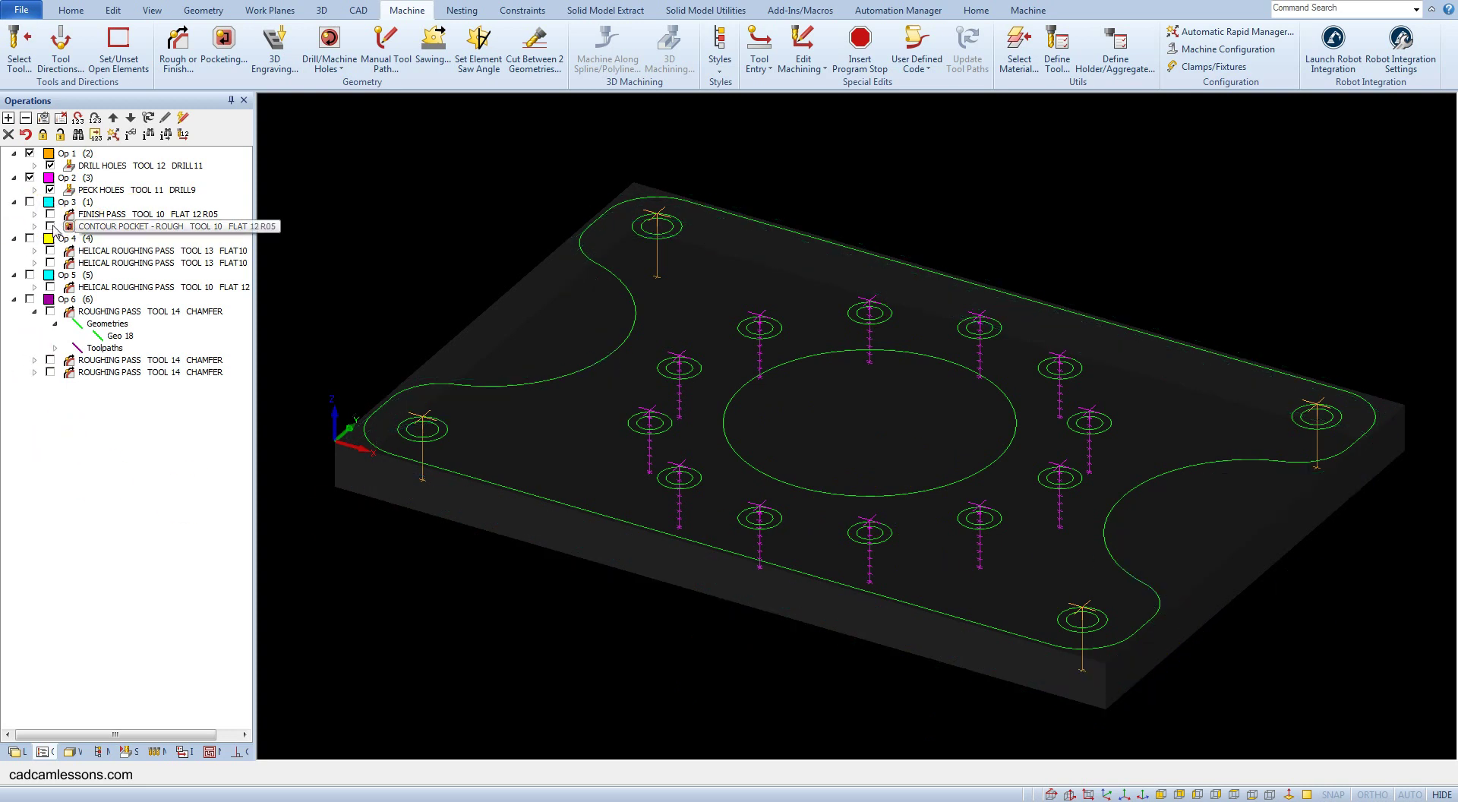
click(50, 226)
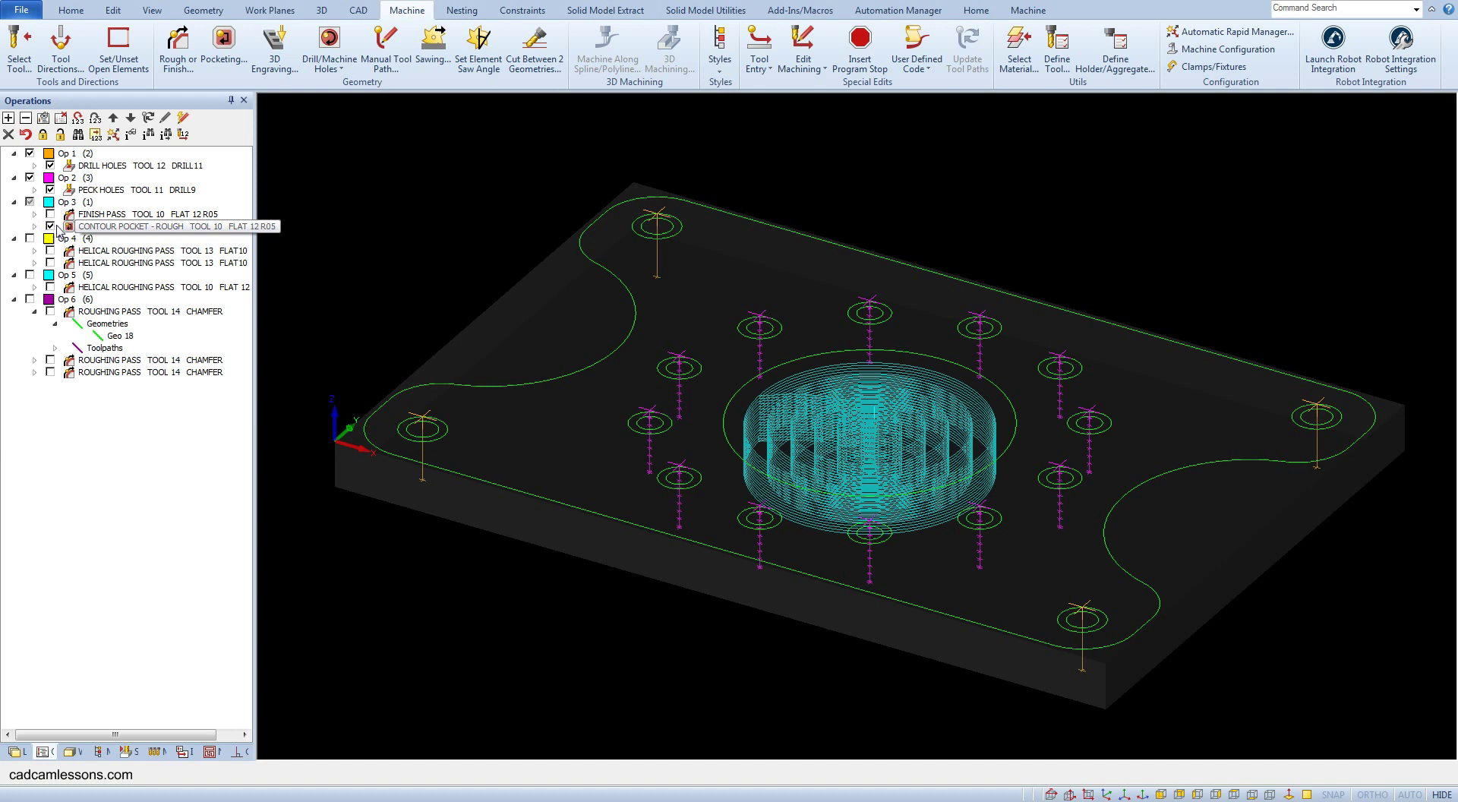
click(107, 226)
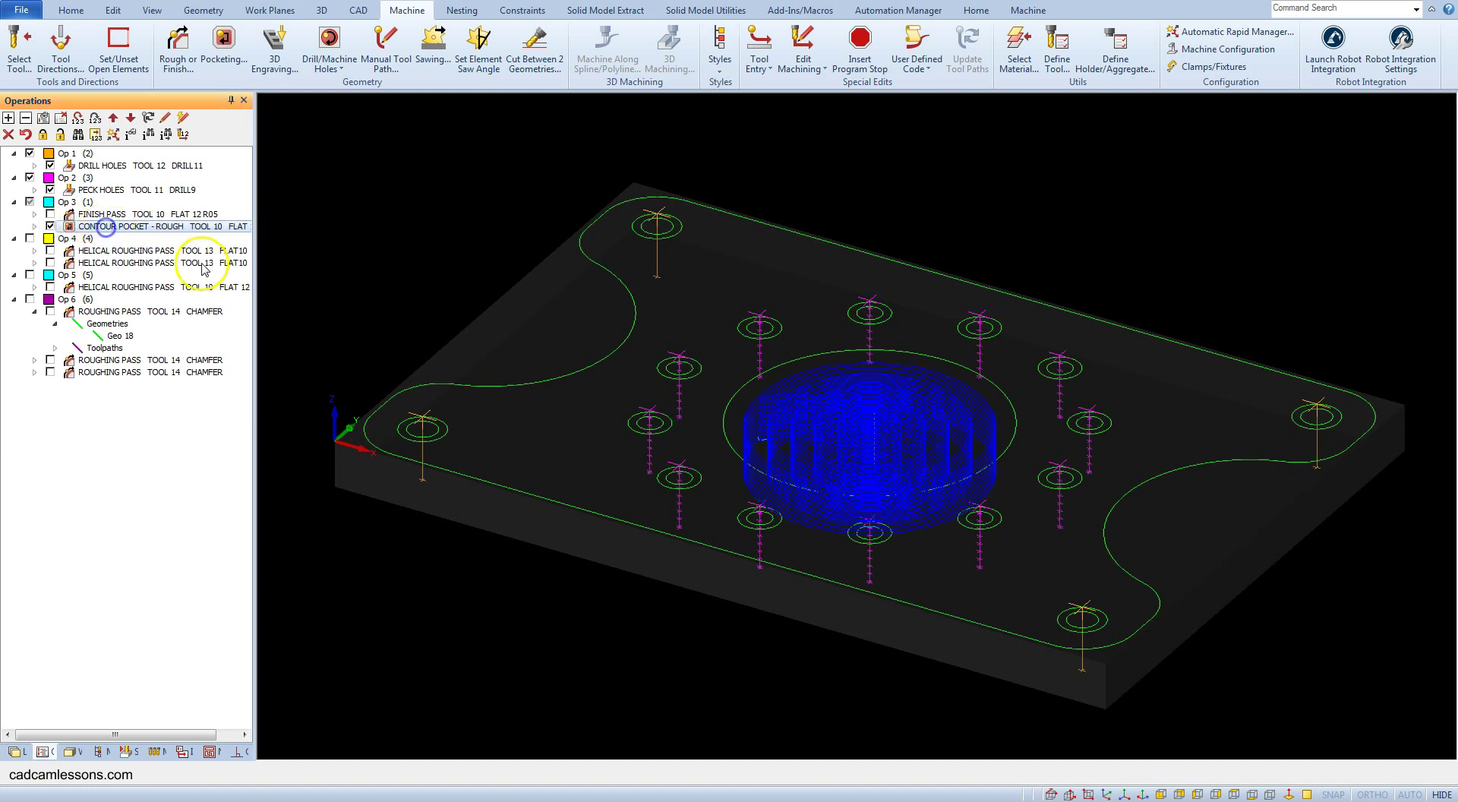
click(113, 118)
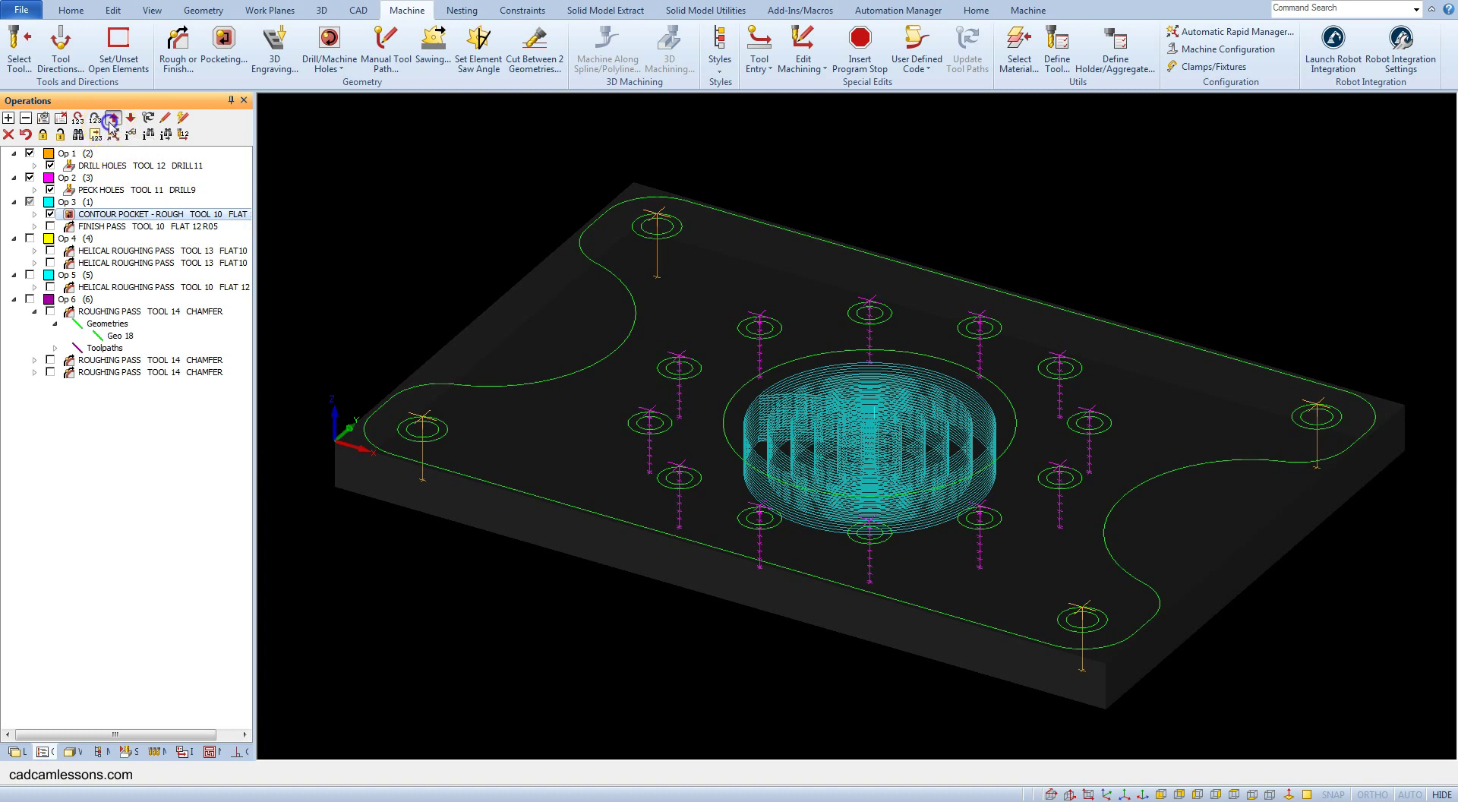
click(95, 134)
click(71, 228)
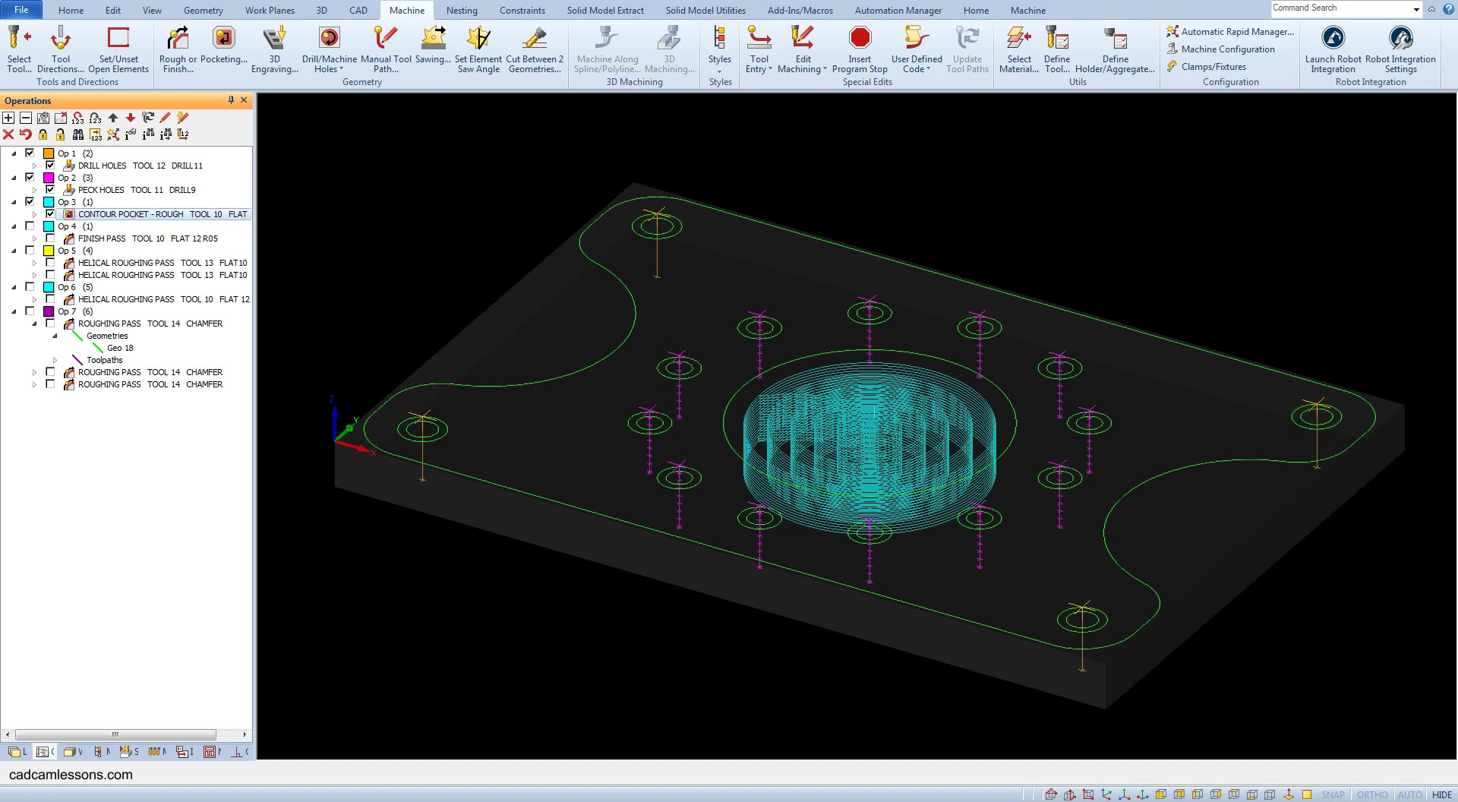
click(874, 413)
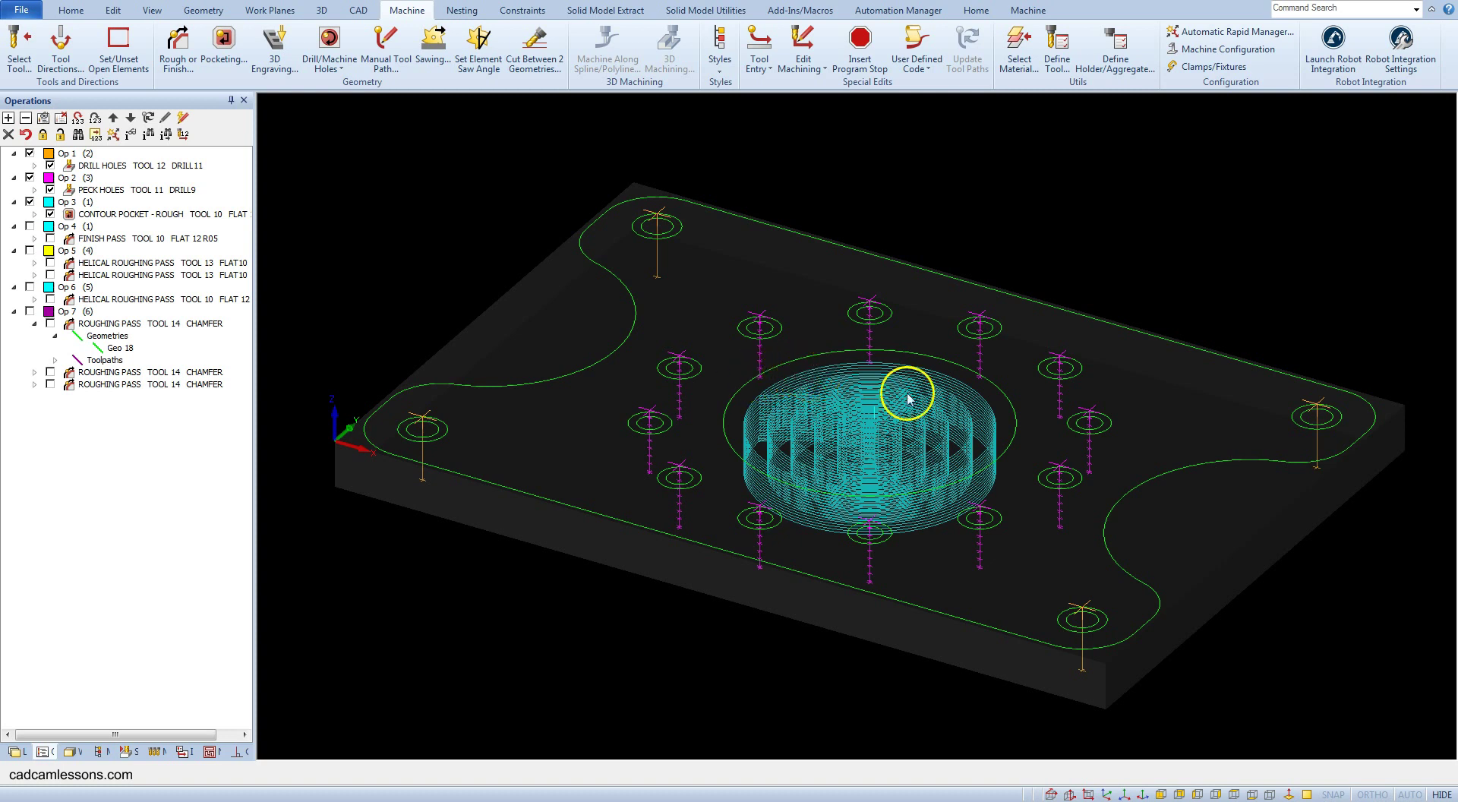
Widen the operations list to fit the full tool names and display the Finish Pass toolpath instead of the rough contour pocket
click(119, 215)
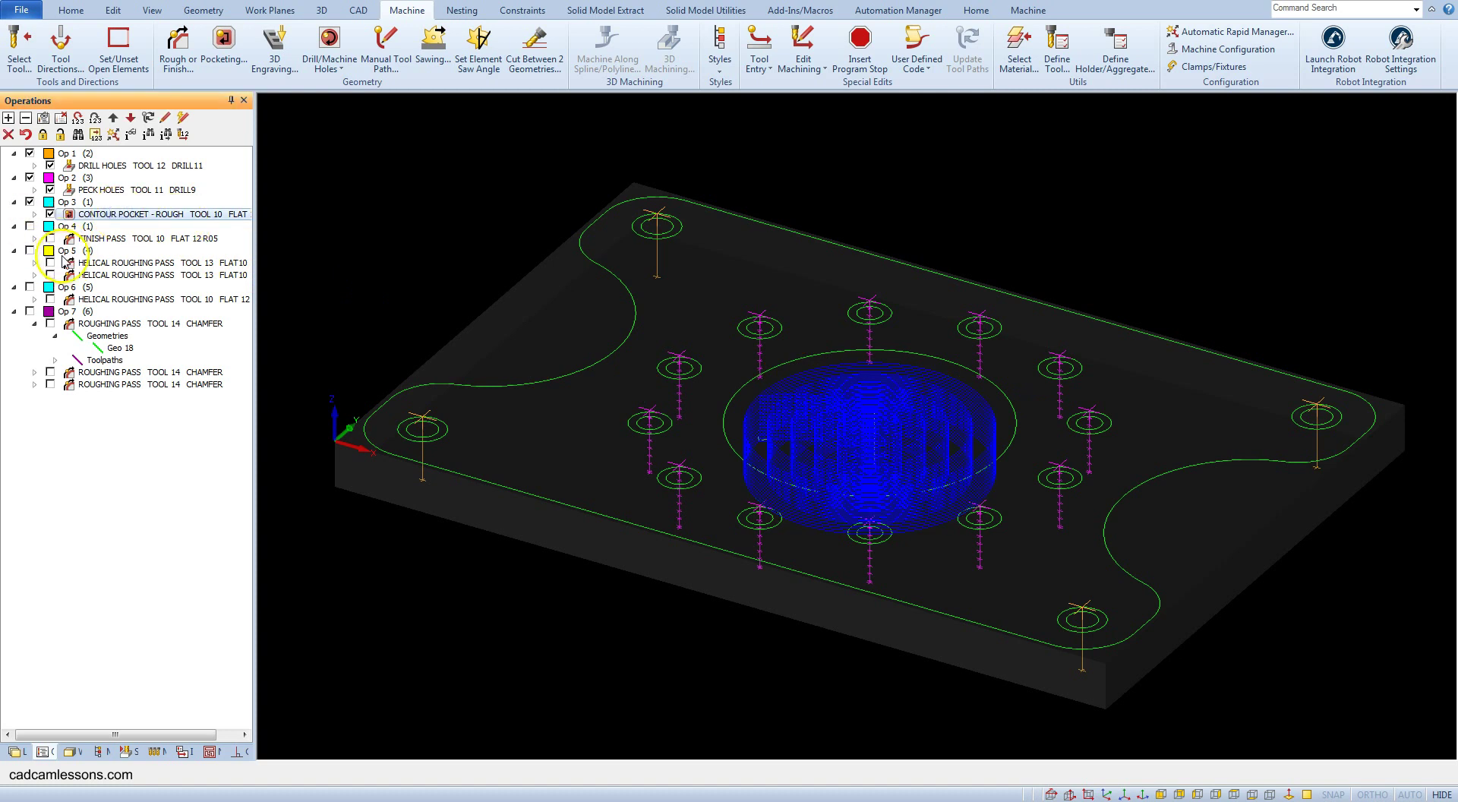
drag(256, 232, 303, 247)
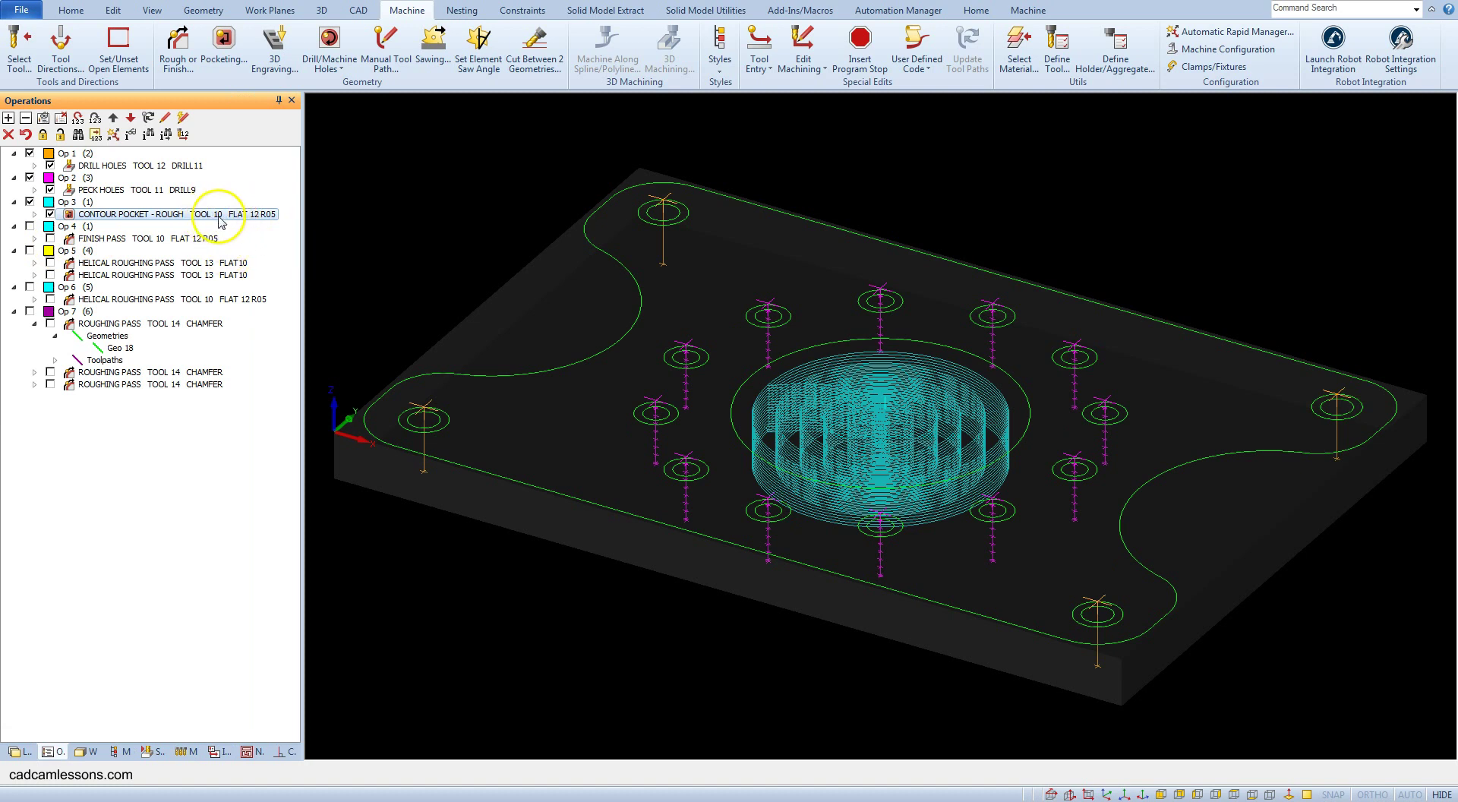
click(50, 214)
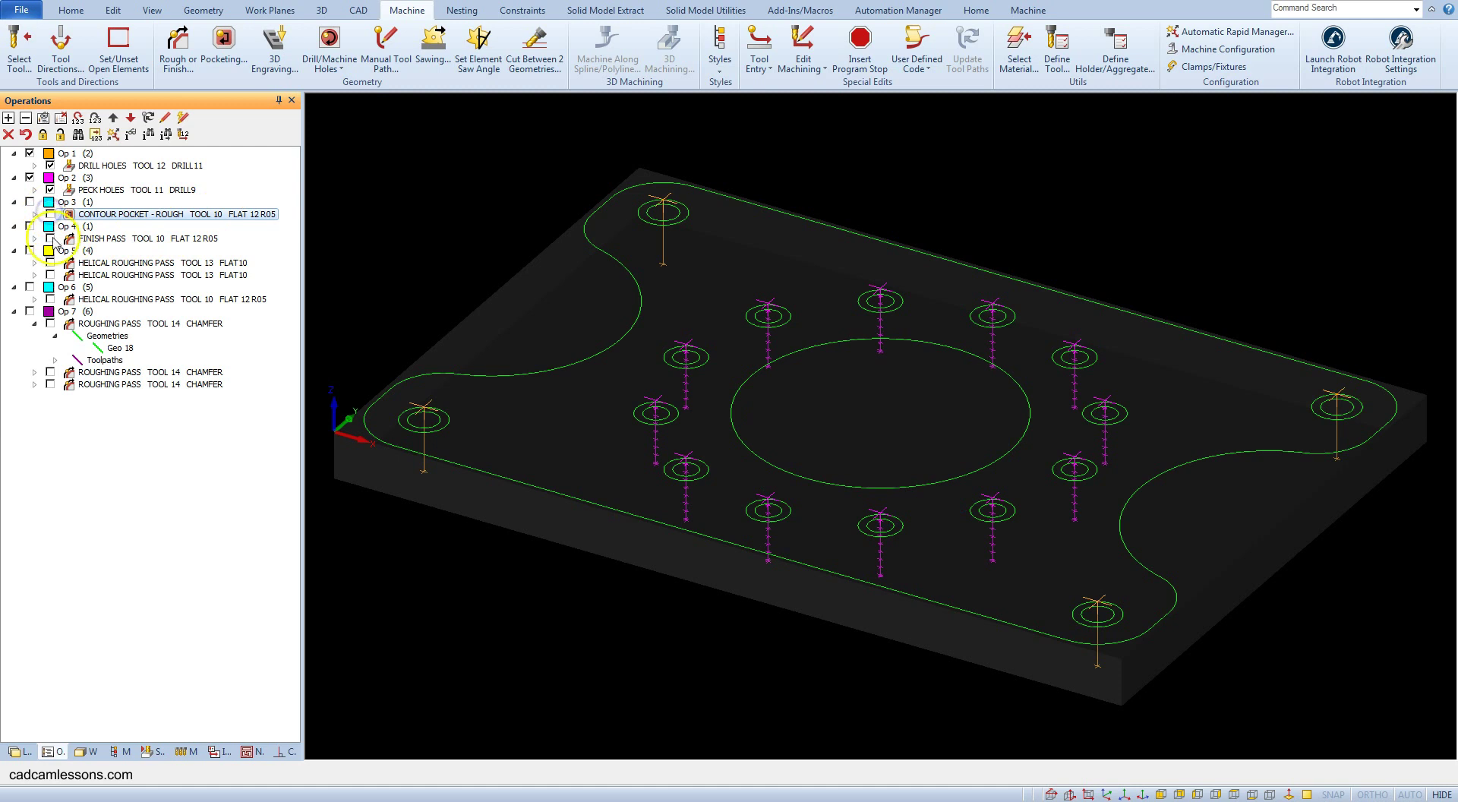
click(50, 238)
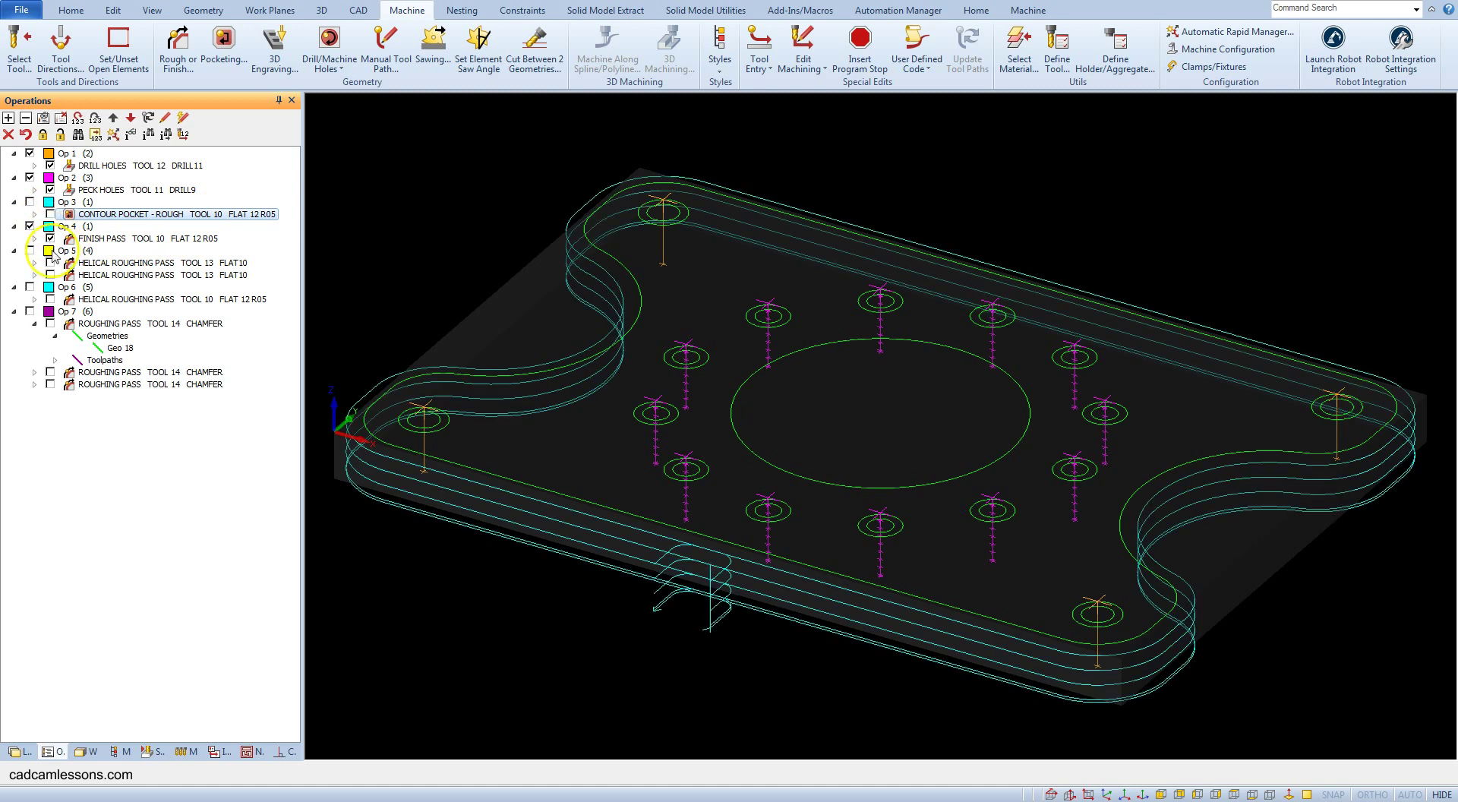
Show the Tool 10 Helical Roughing Pass, move its operation directly after the Contour Pocket - Rough, and show the pocket toolpath again
click(50, 299)
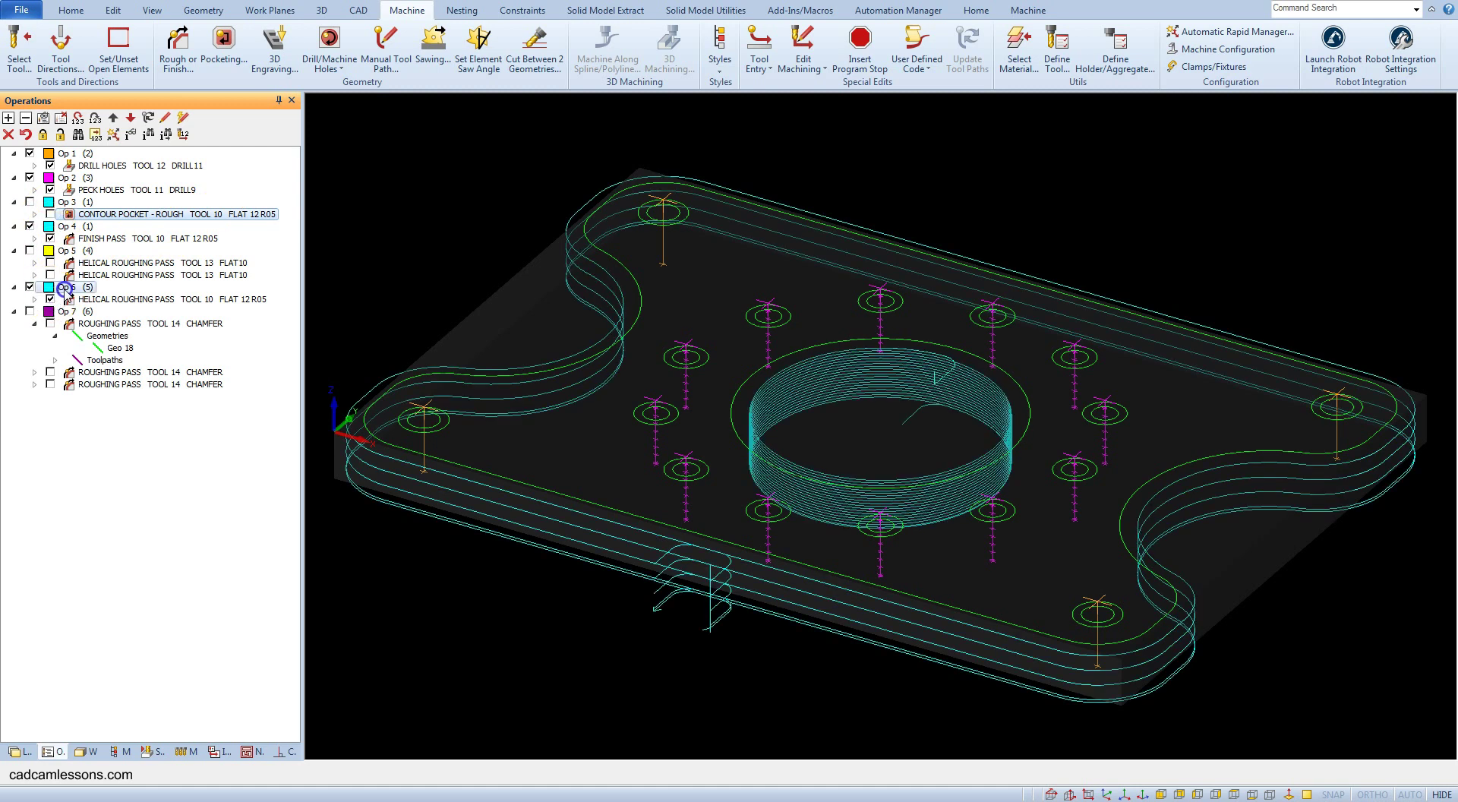
click(73, 287)
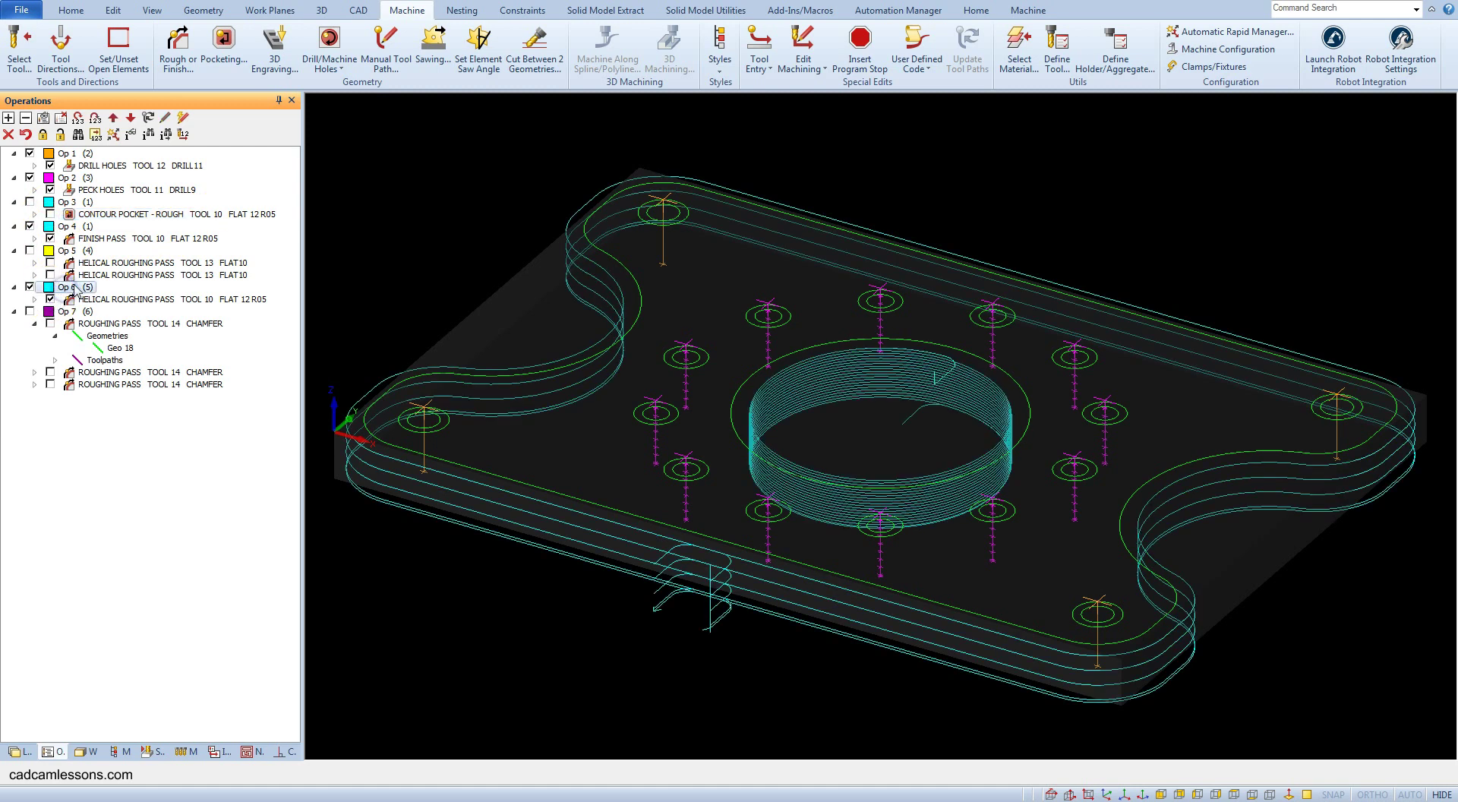
click(113, 117)
click(113, 117)
click(50, 214)
click(50, 214)
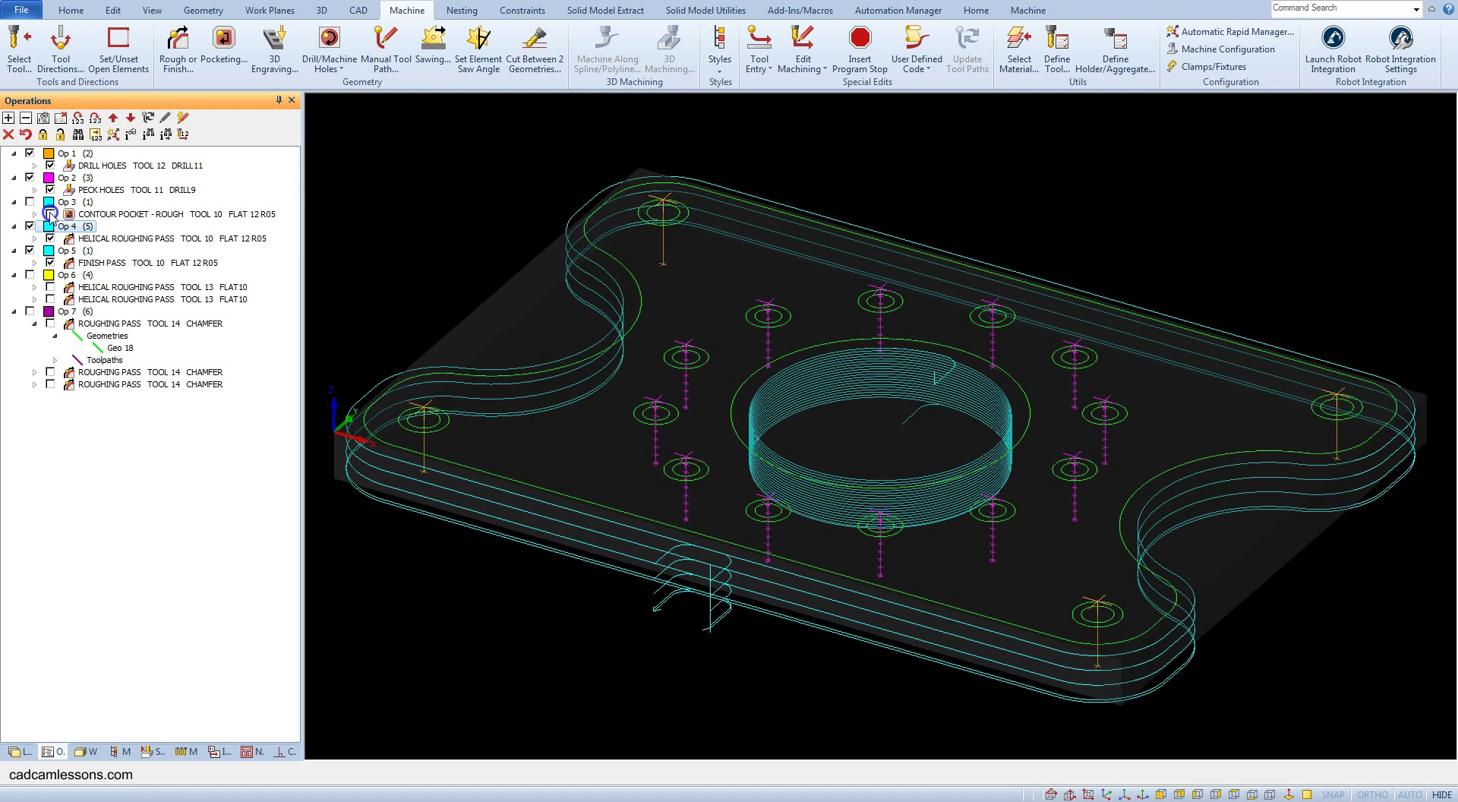
click(50, 214)
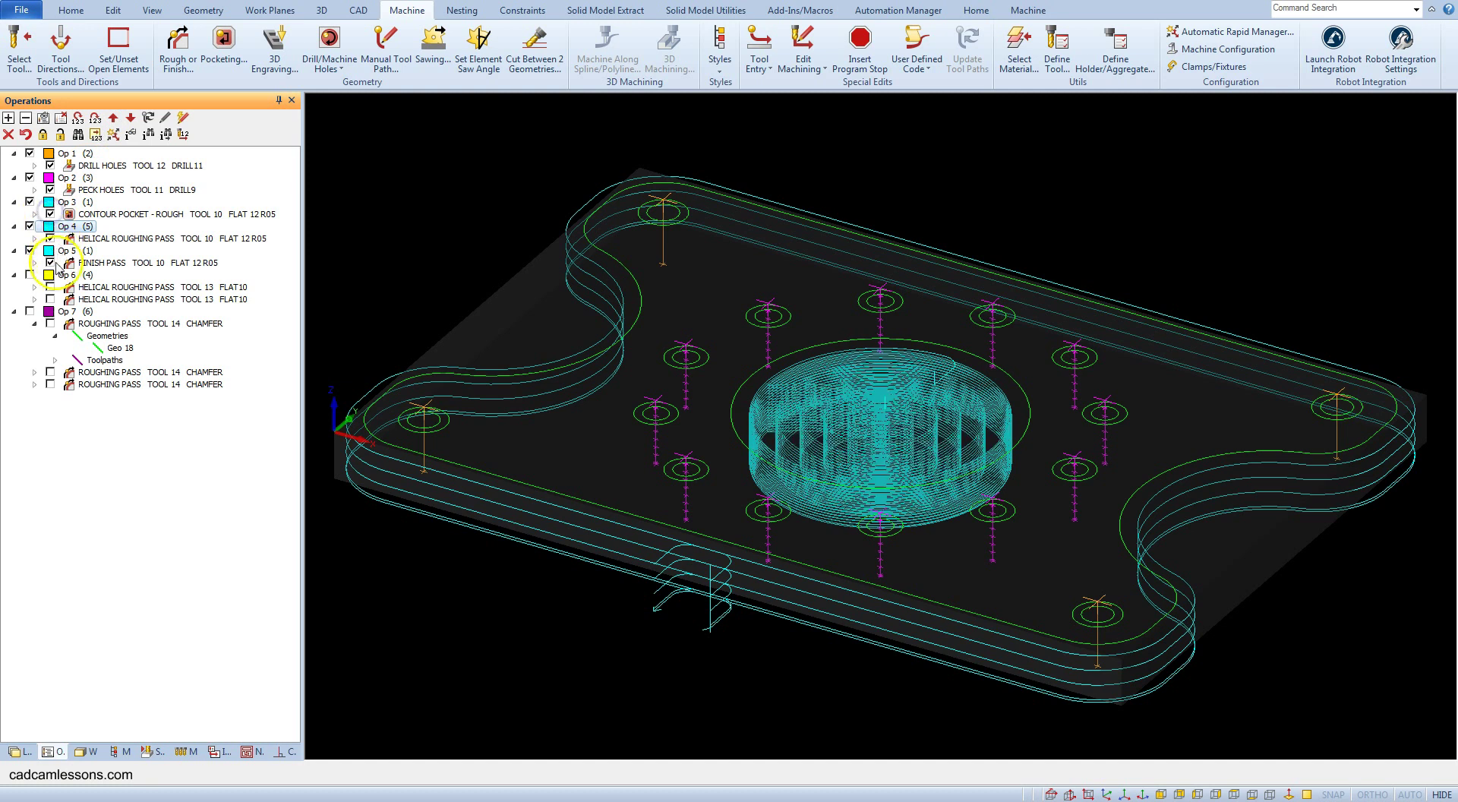
click(509, 257)
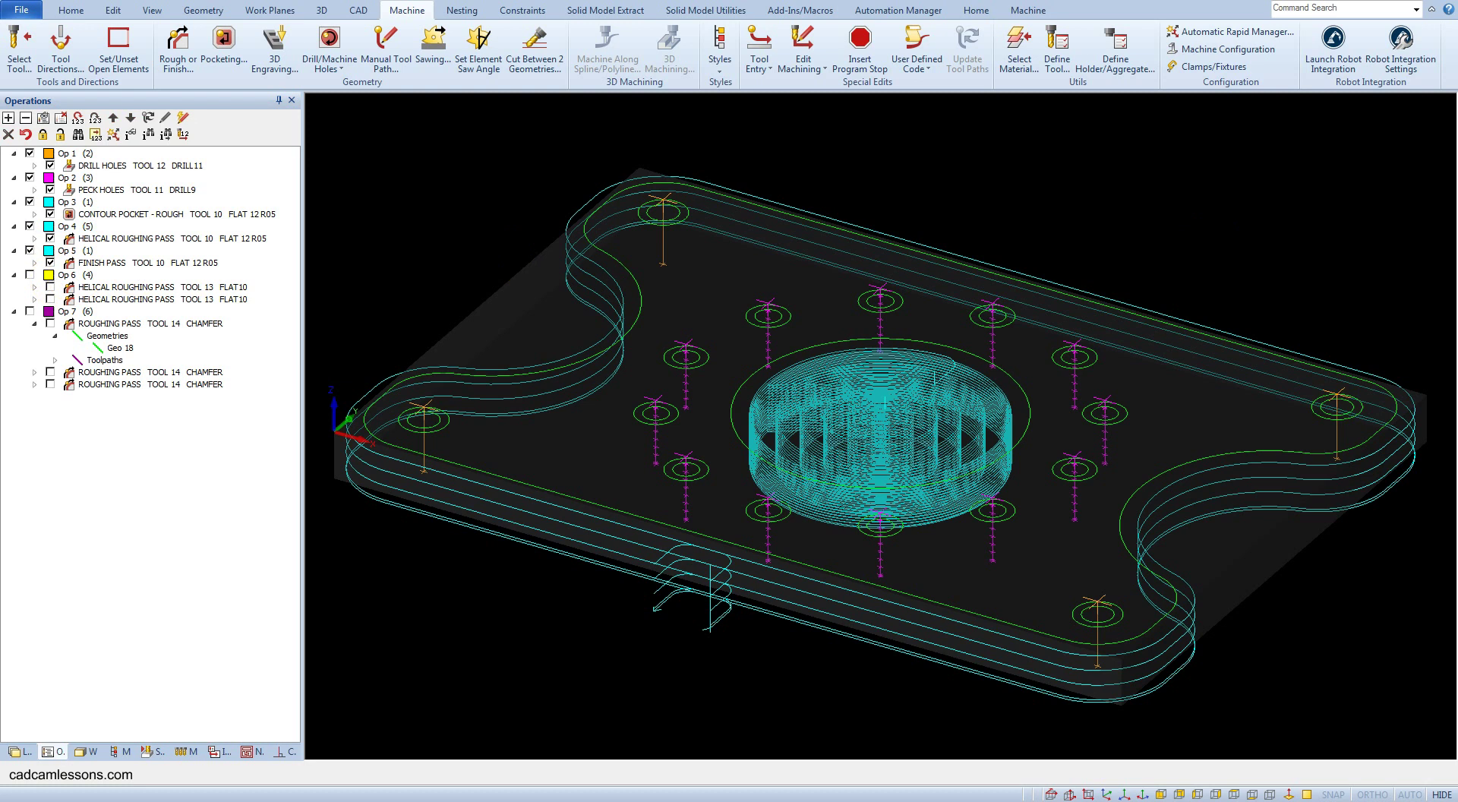
Make the toolpaths of all operations visible again, including the Tool 13 helical passes and the Tool 14 chamfer passes
click(31, 275)
click(31, 275)
click(45, 121)
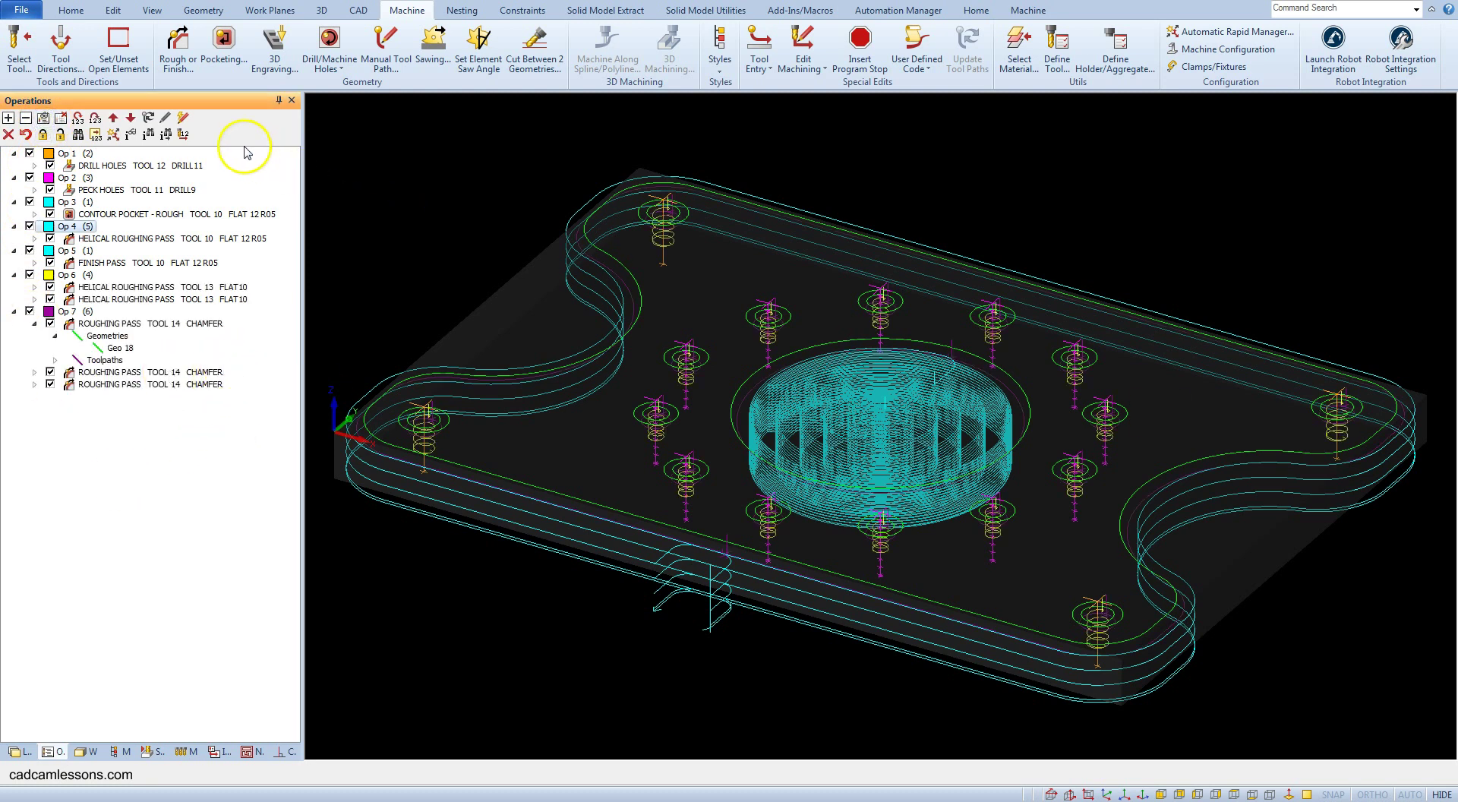
Open Quick Edit over the part to examine the operation order, tool numbers, speeds, feeds and time bar, and close it
click(185, 124)
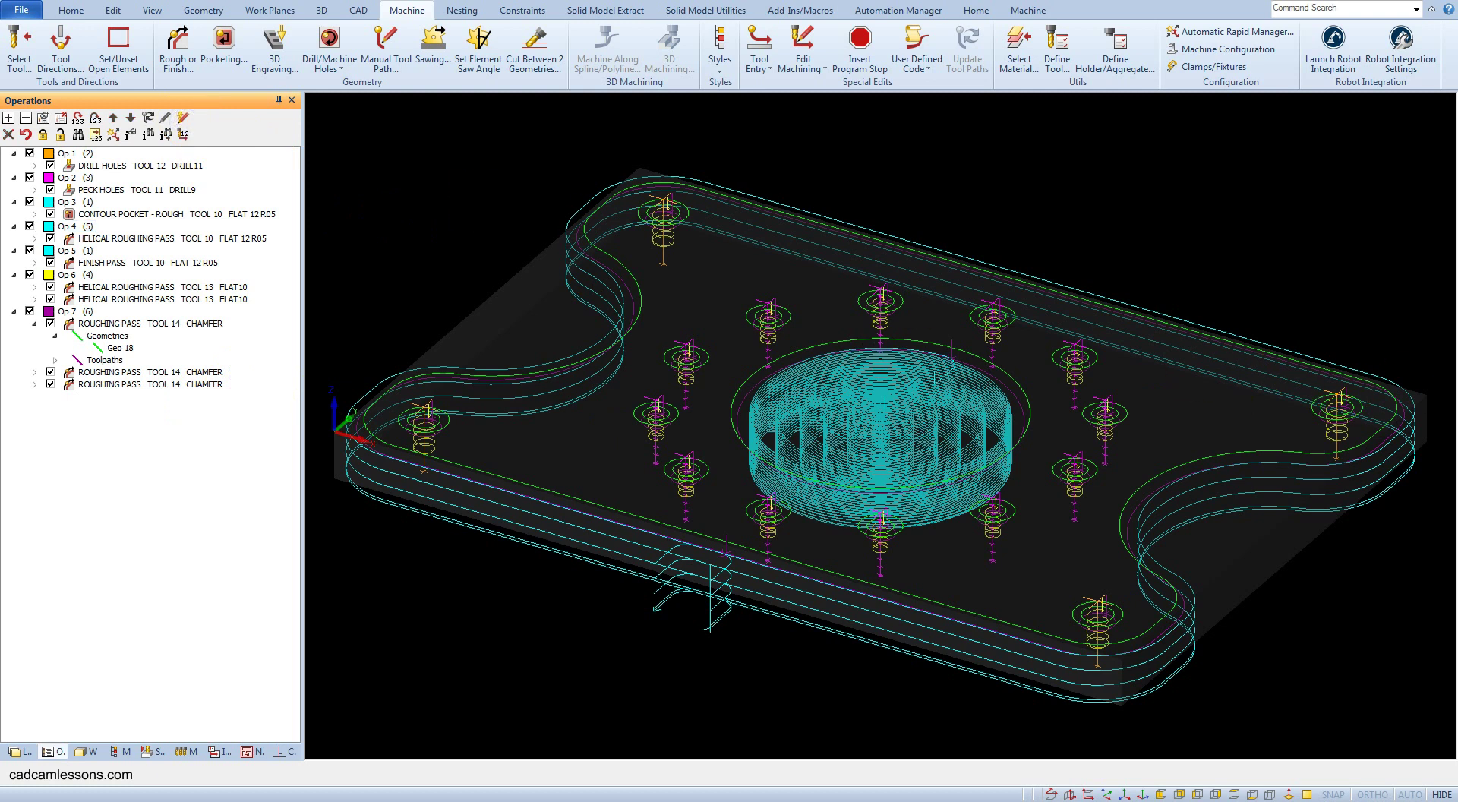
drag(1413, 253, 825, 227)
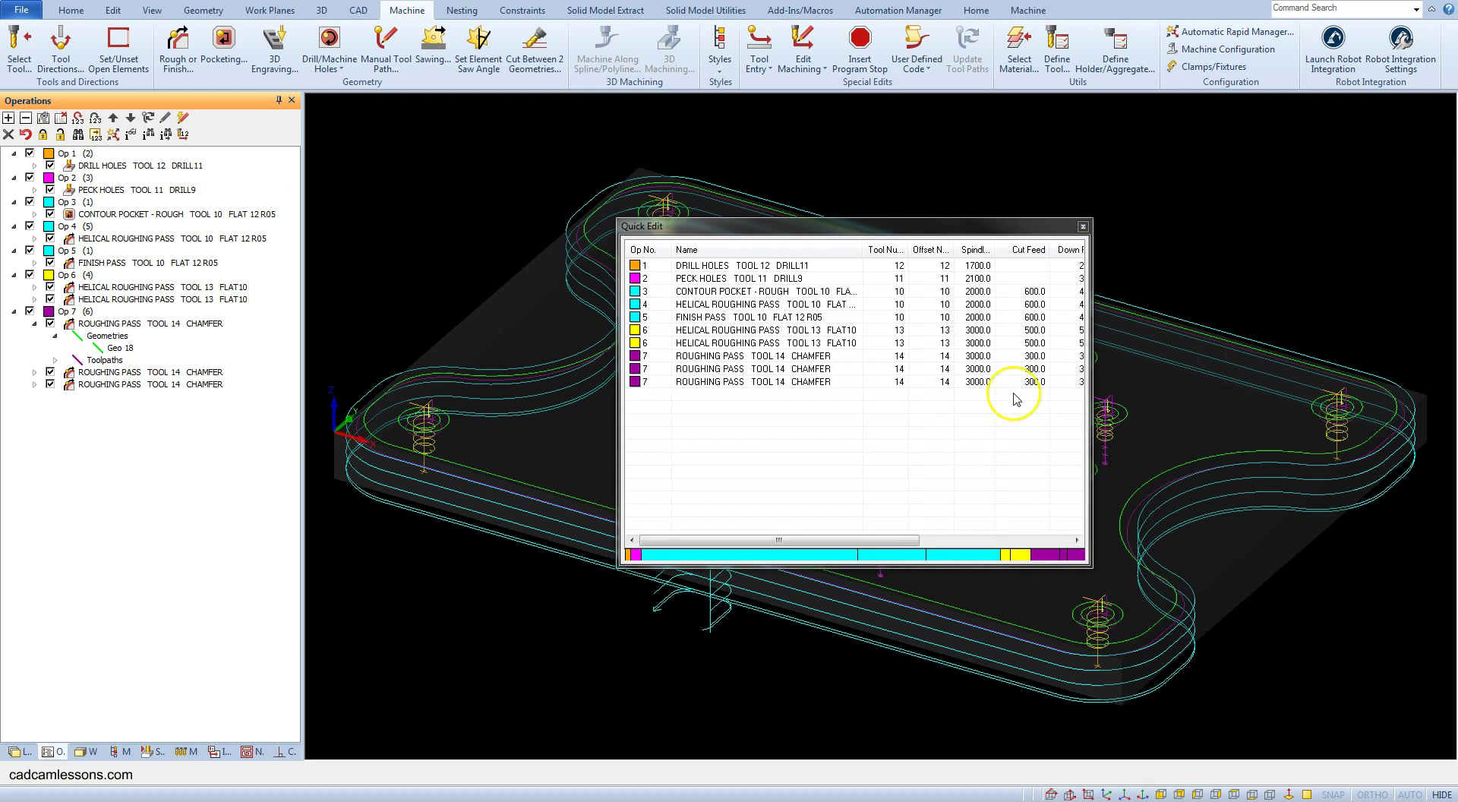
click(900, 226)
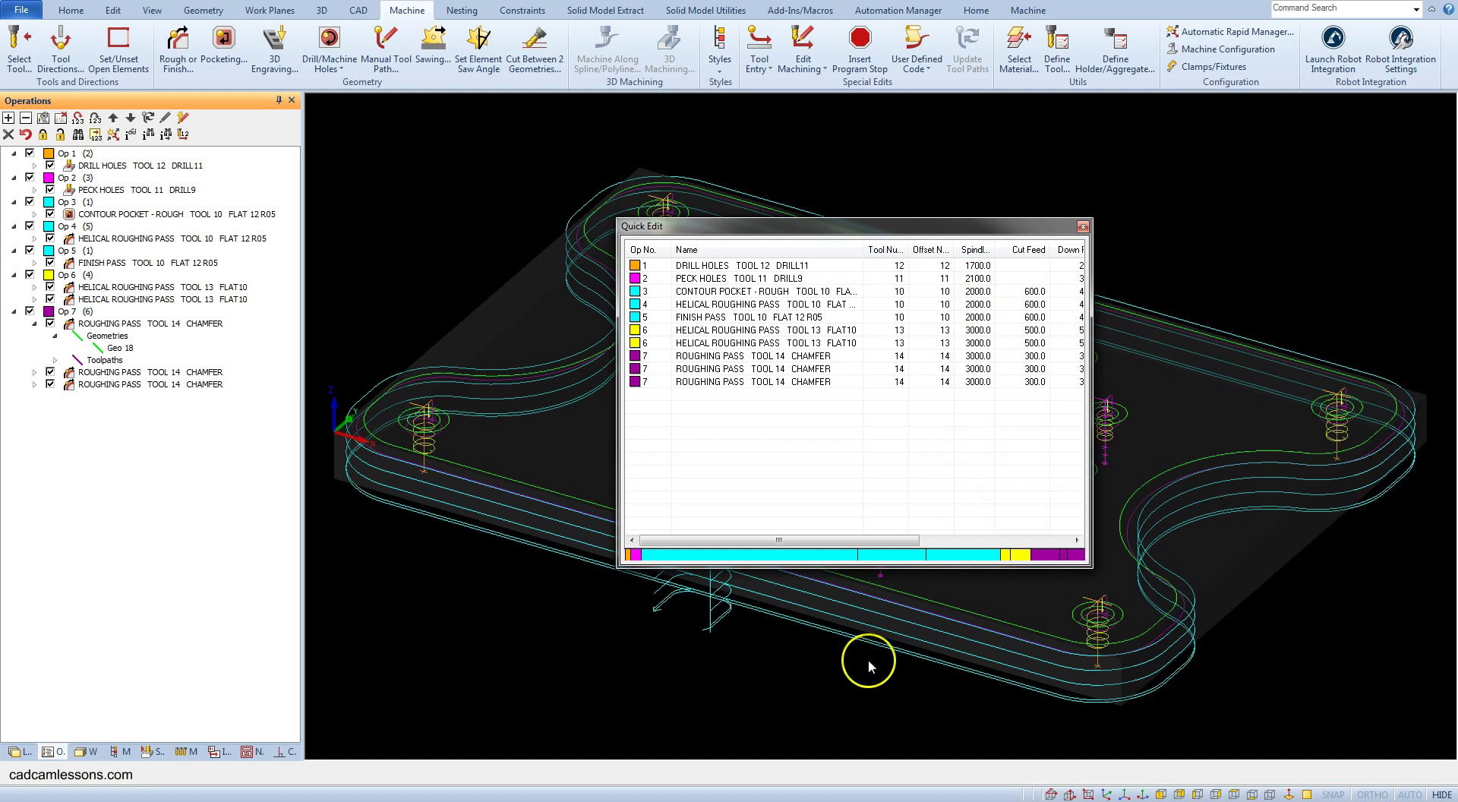
mouse_move(789, 554)
mouse_move(1084, 560)
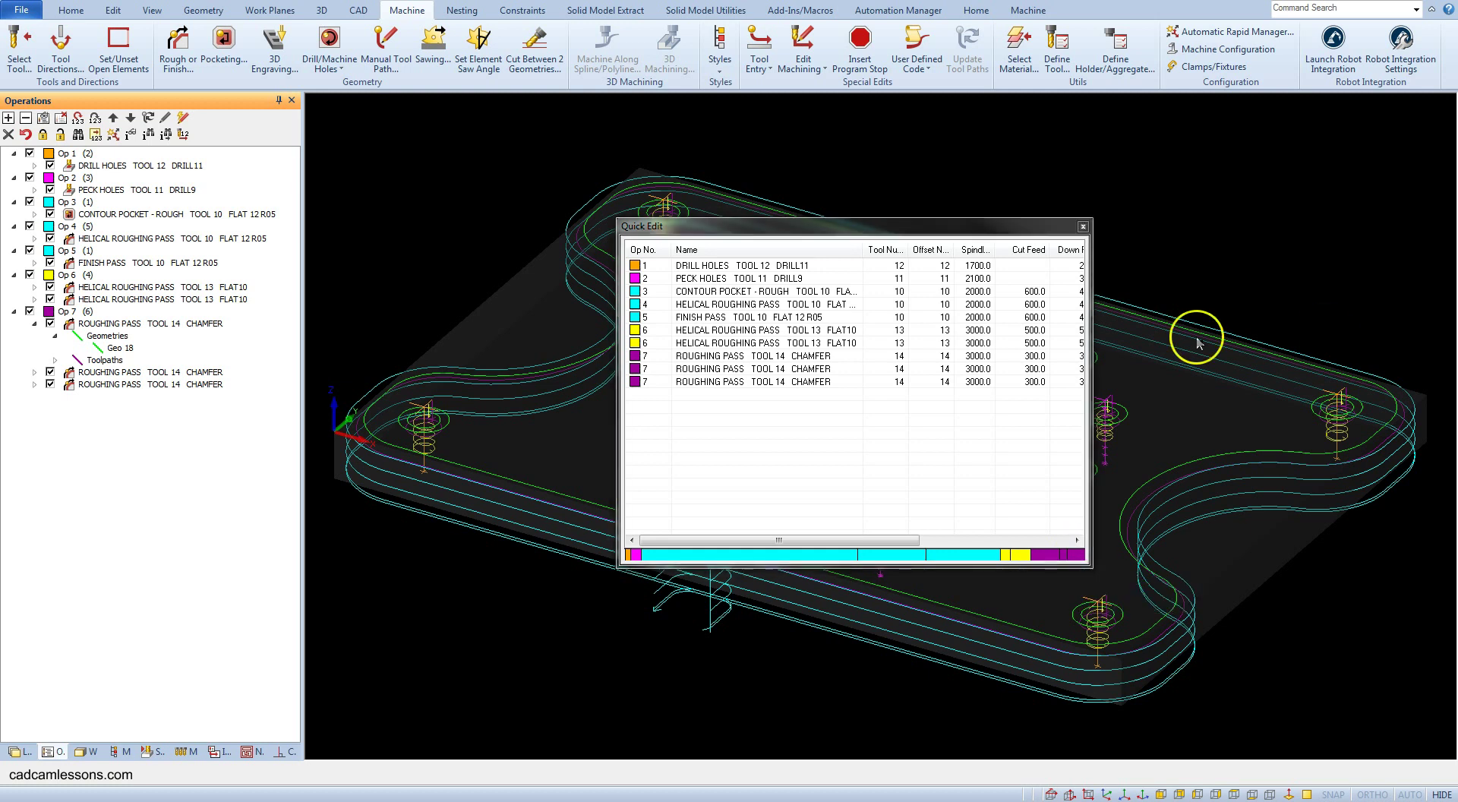
click(905, 226)
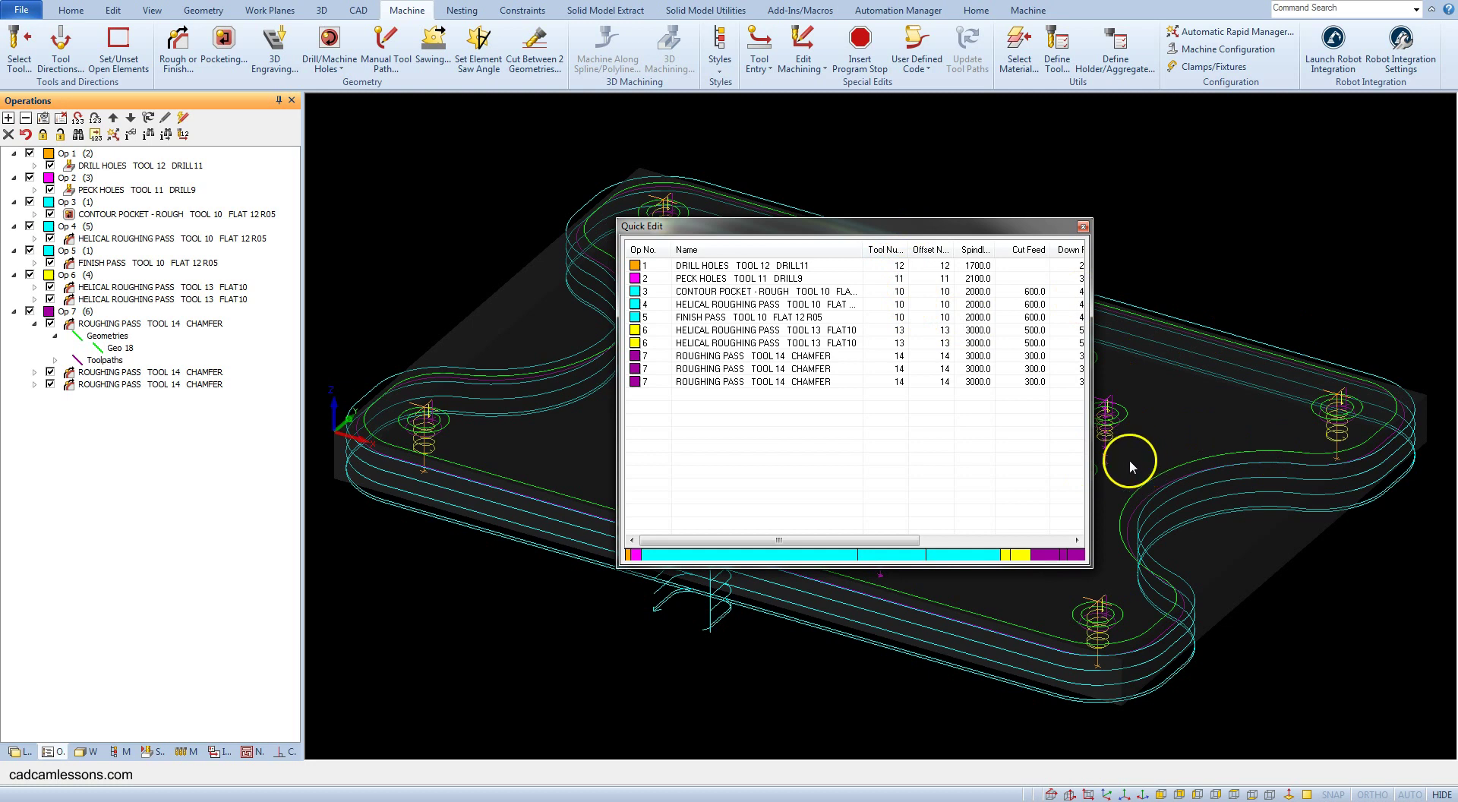
click(1083, 226)
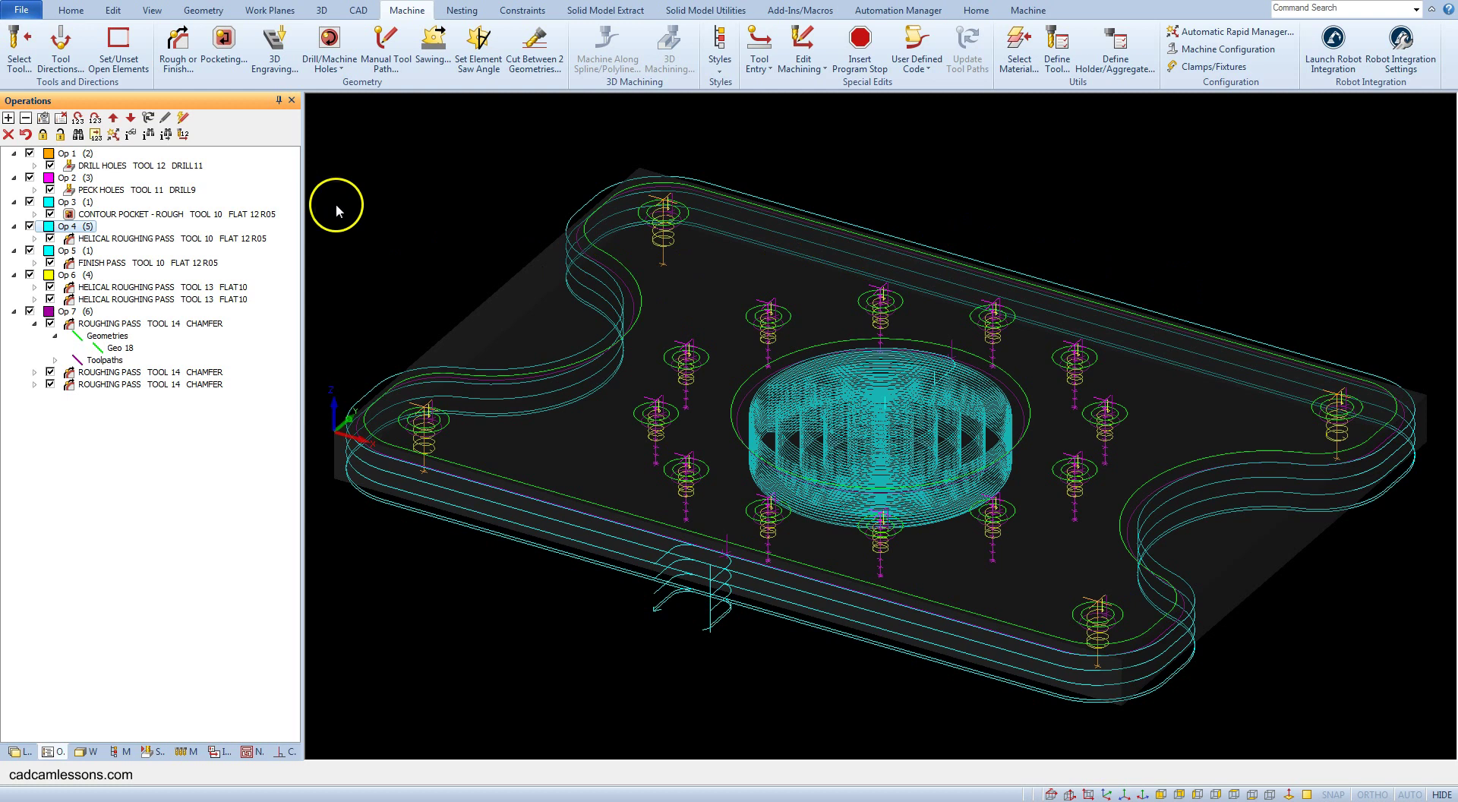
Select Alpha Standard 3 Ax Router.arp as the post processor
click(70, 10)
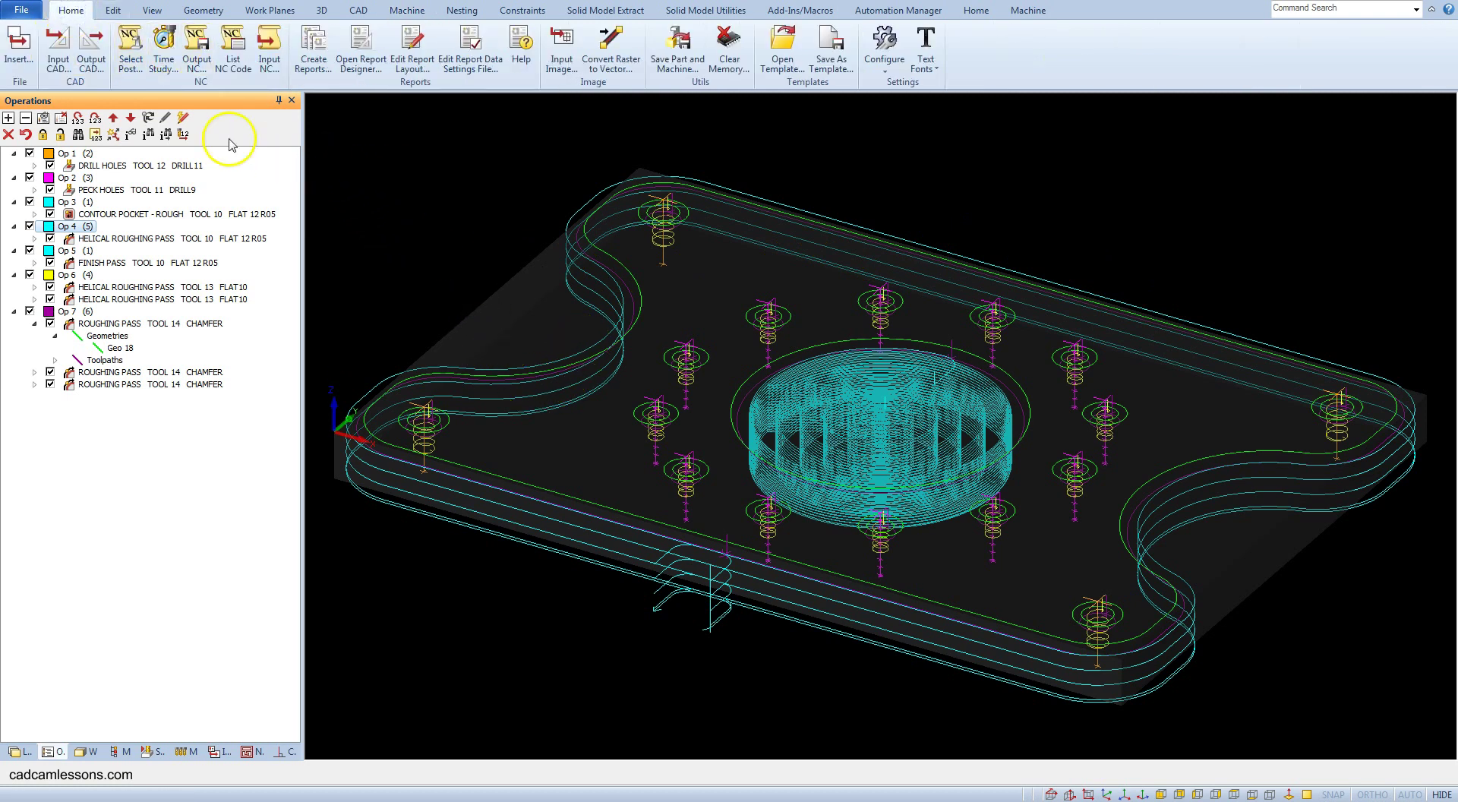
click(128, 68)
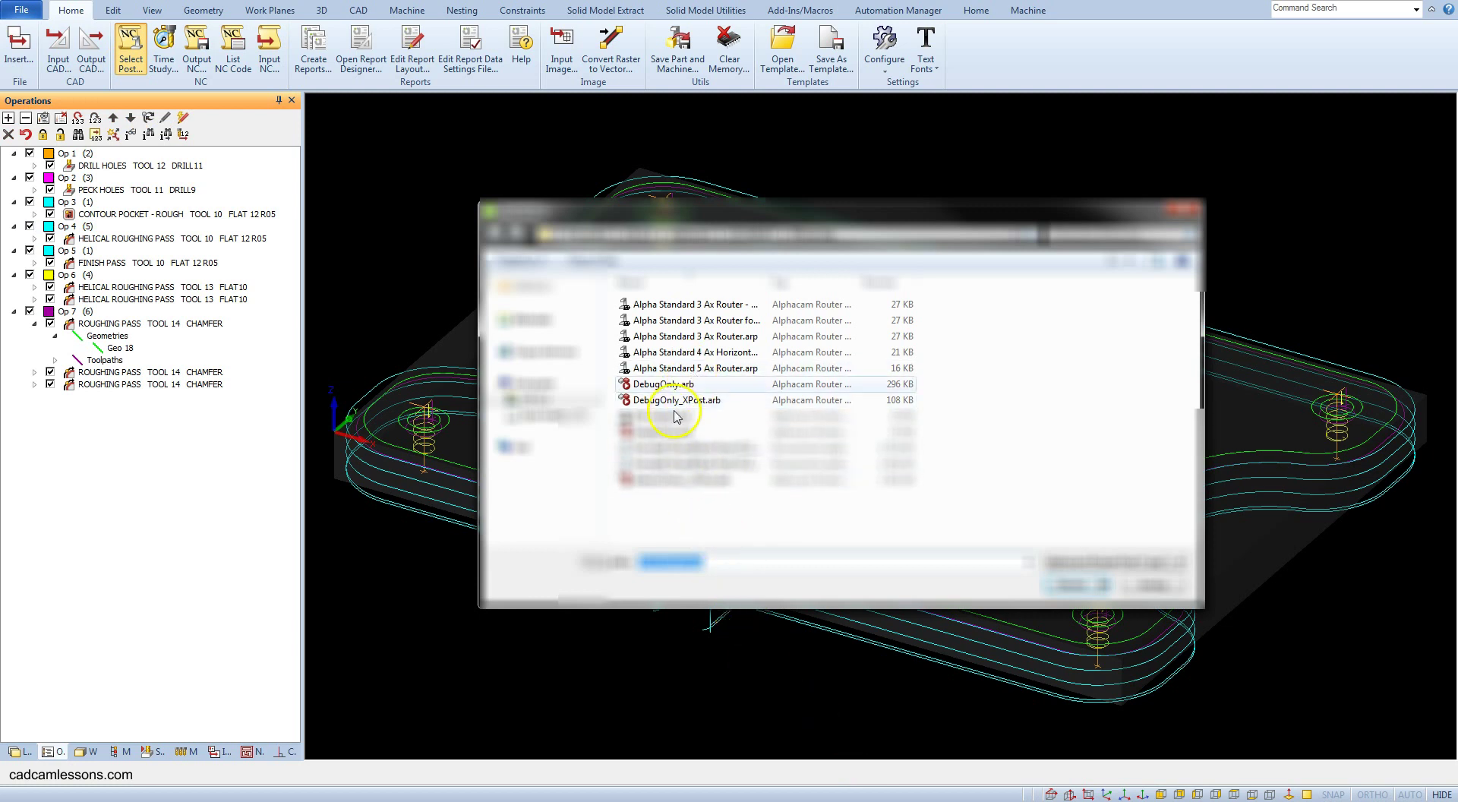
click(676, 336)
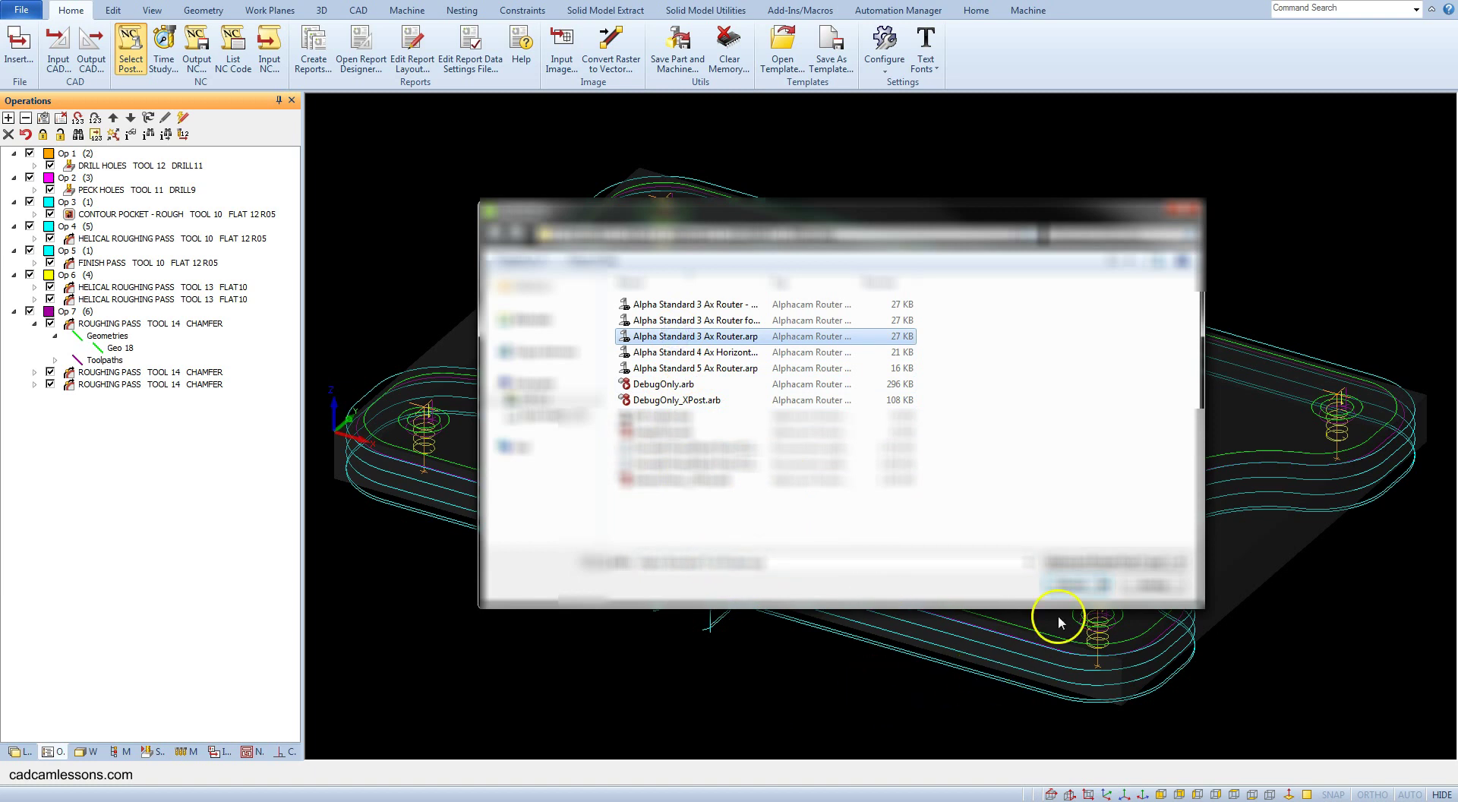
click(1068, 586)
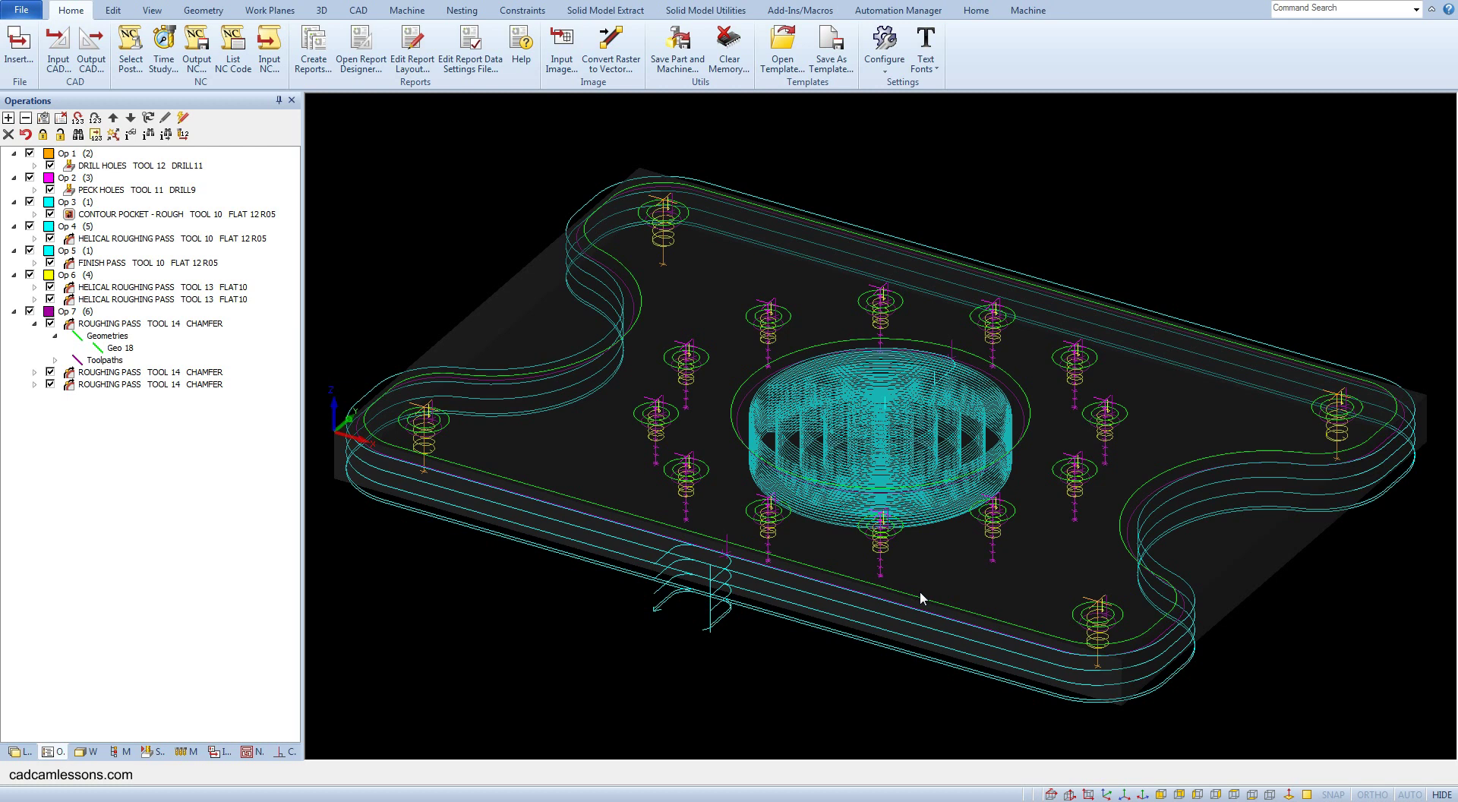
click(438, 202)
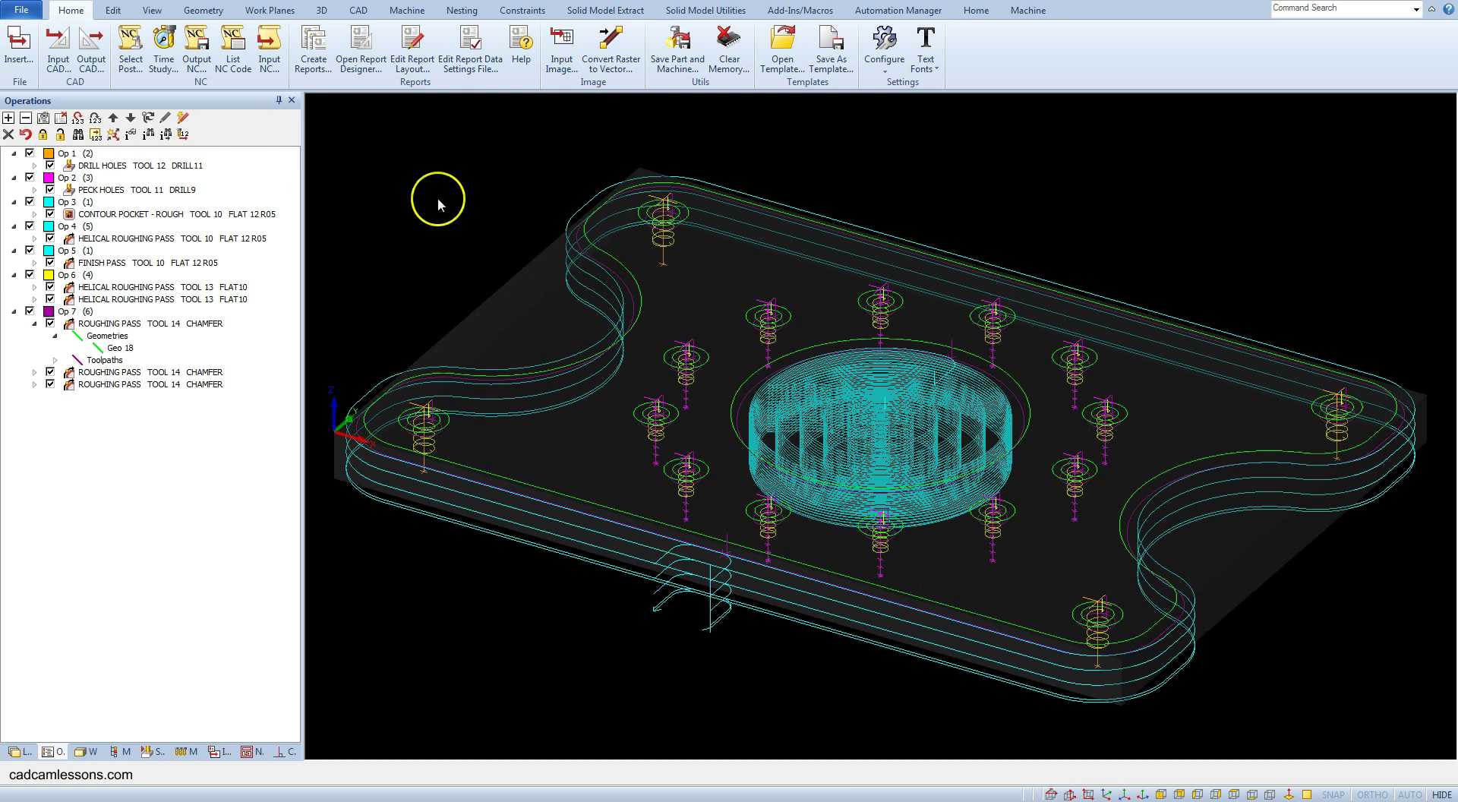
Output the NC code to a file using the Alpha Standard 3 Ax Router post processor, naming the file p1.anc
click(196, 54)
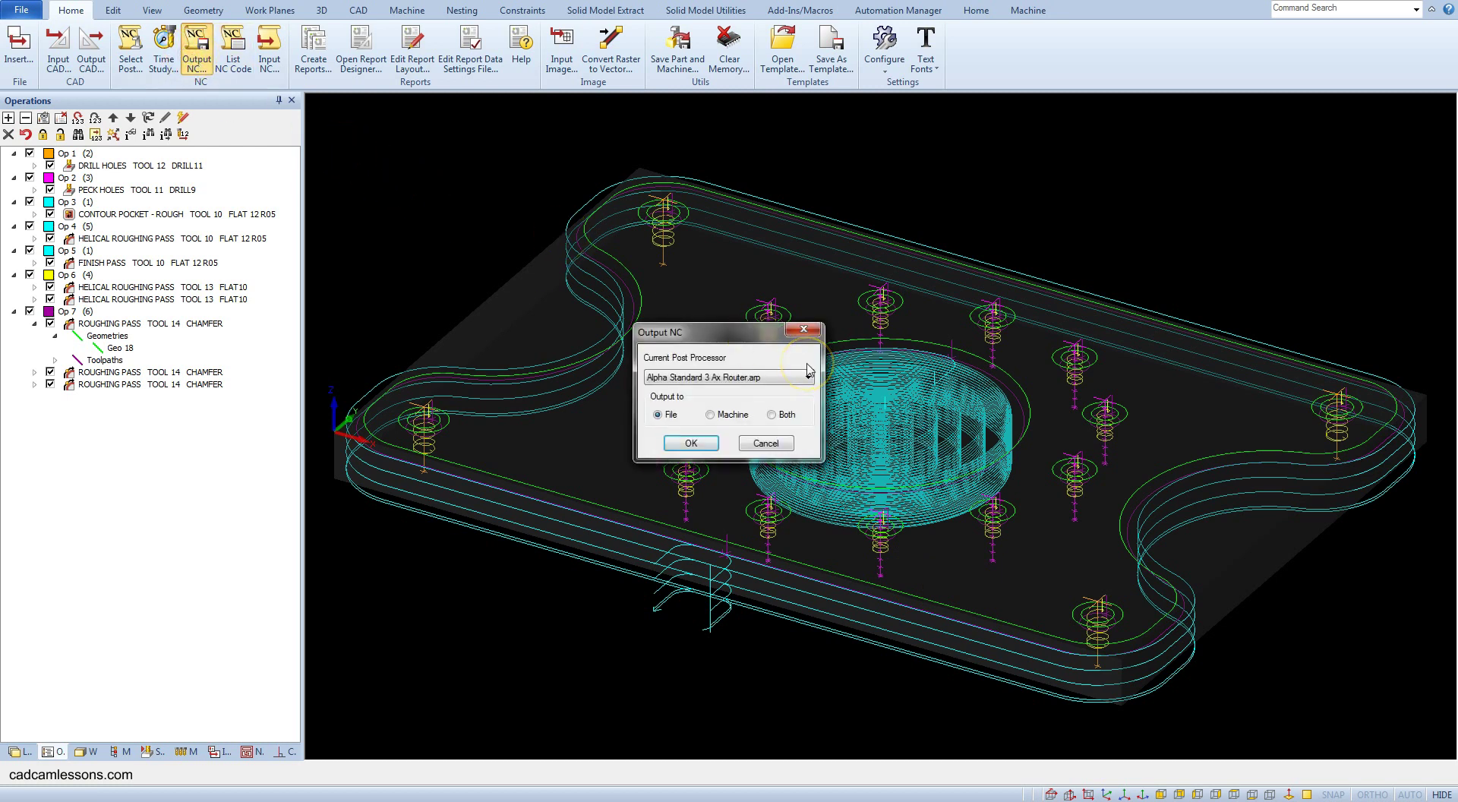
click(689, 445)
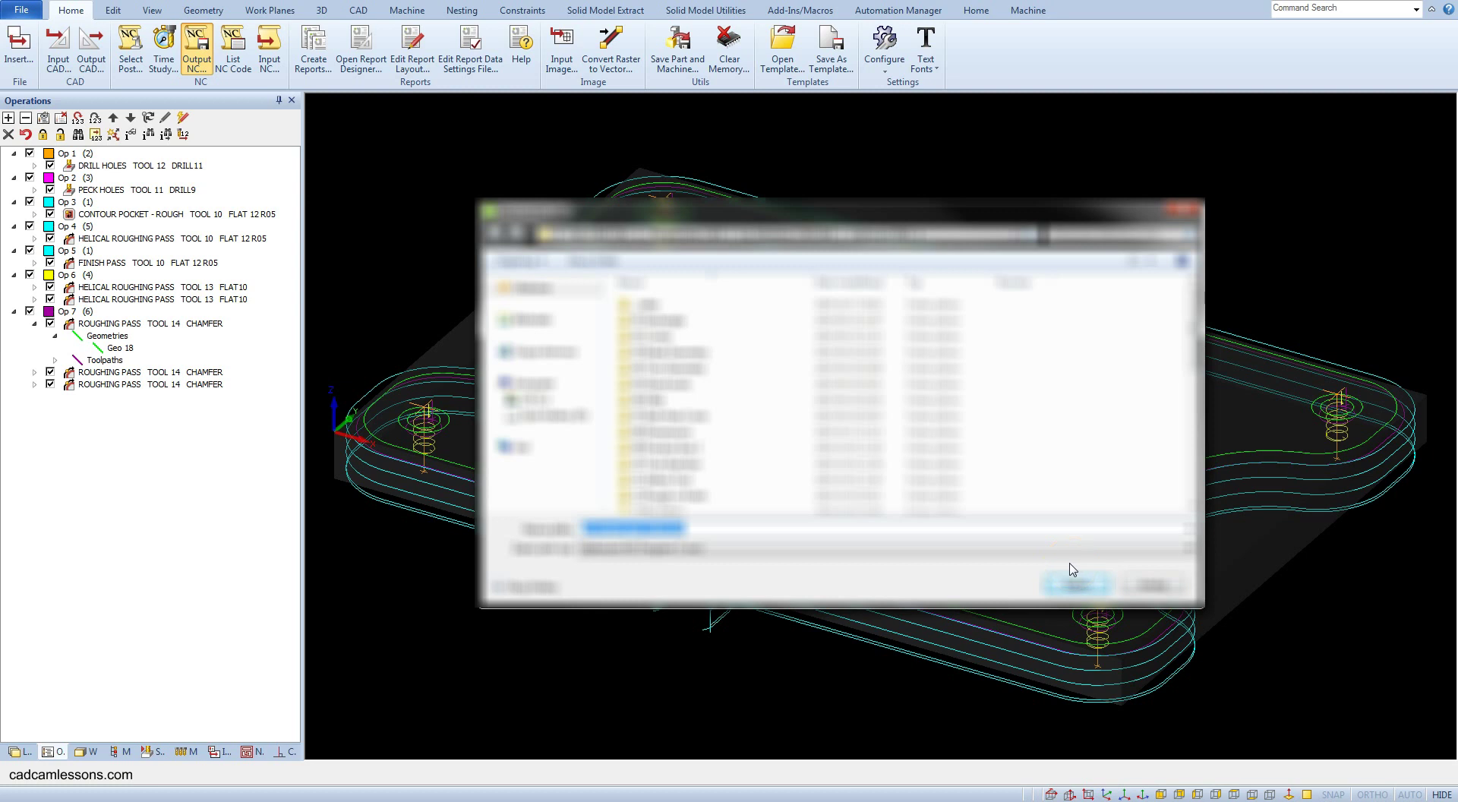
click(1076, 586)
click(688, 531)
drag(688, 532, 602, 543)
text(p1)
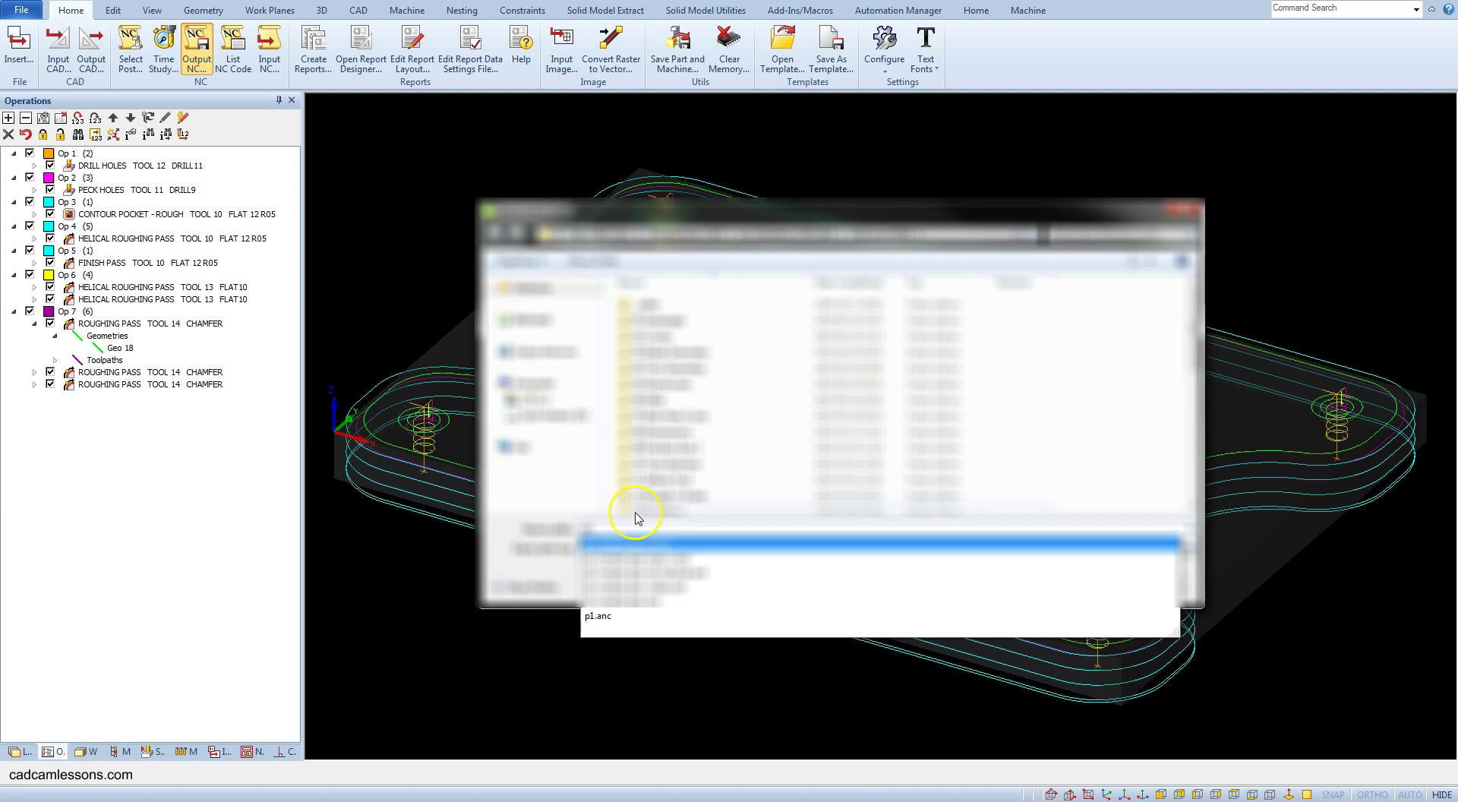
click(637, 518)
text(.anc)
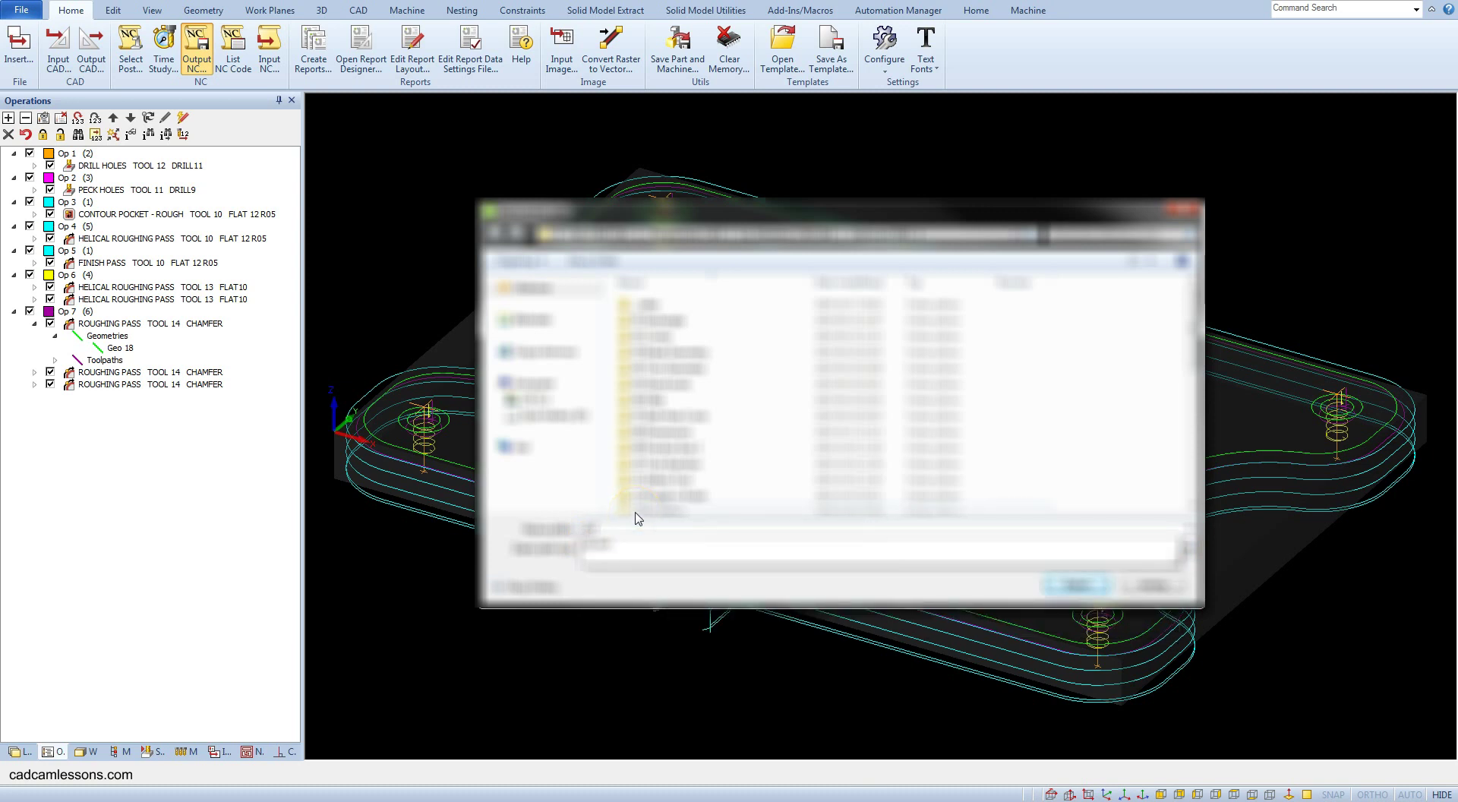
click(636, 519)
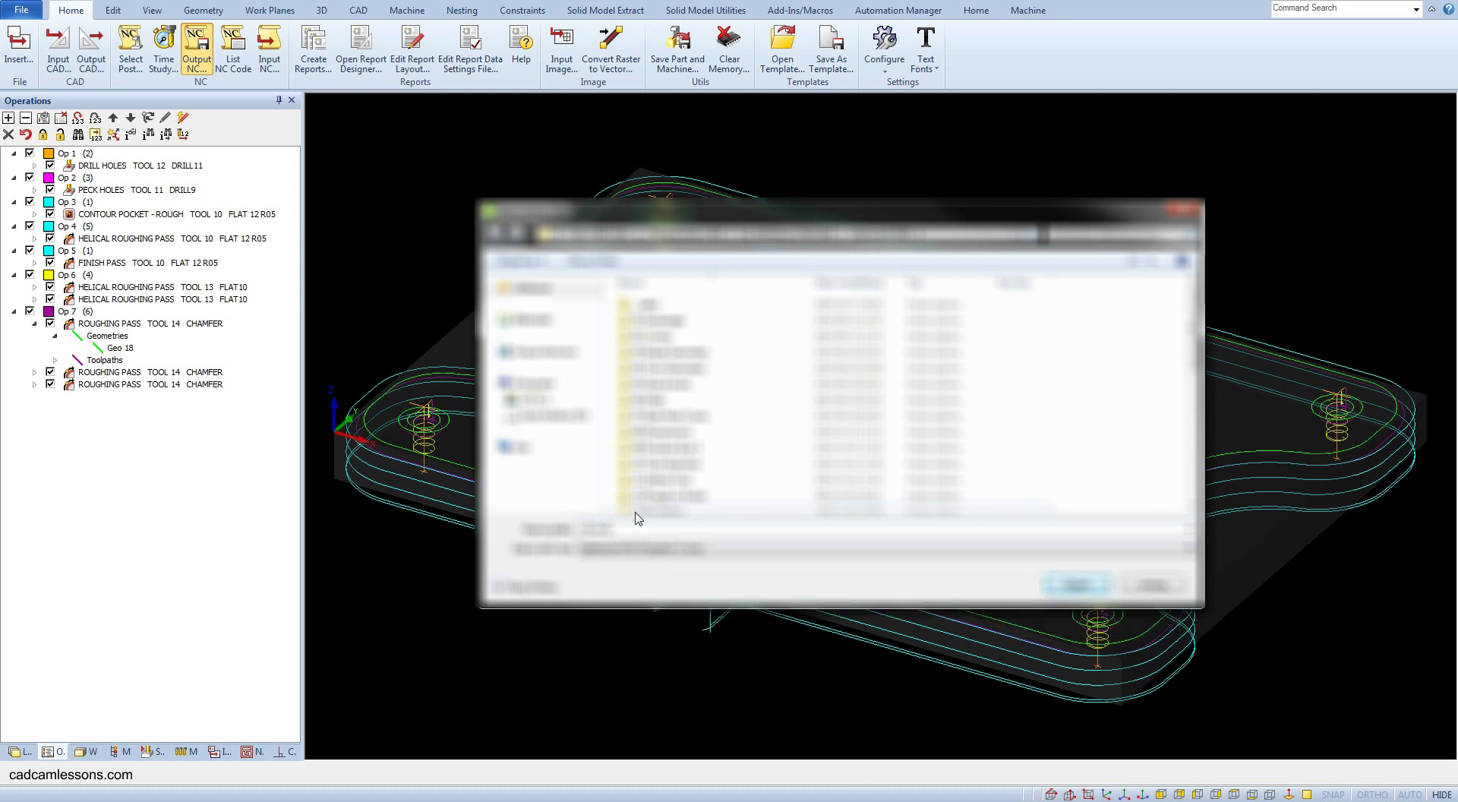
click(1064, 590)
Set the program number to 1234 and finish saving the NC program
click(766, 406)
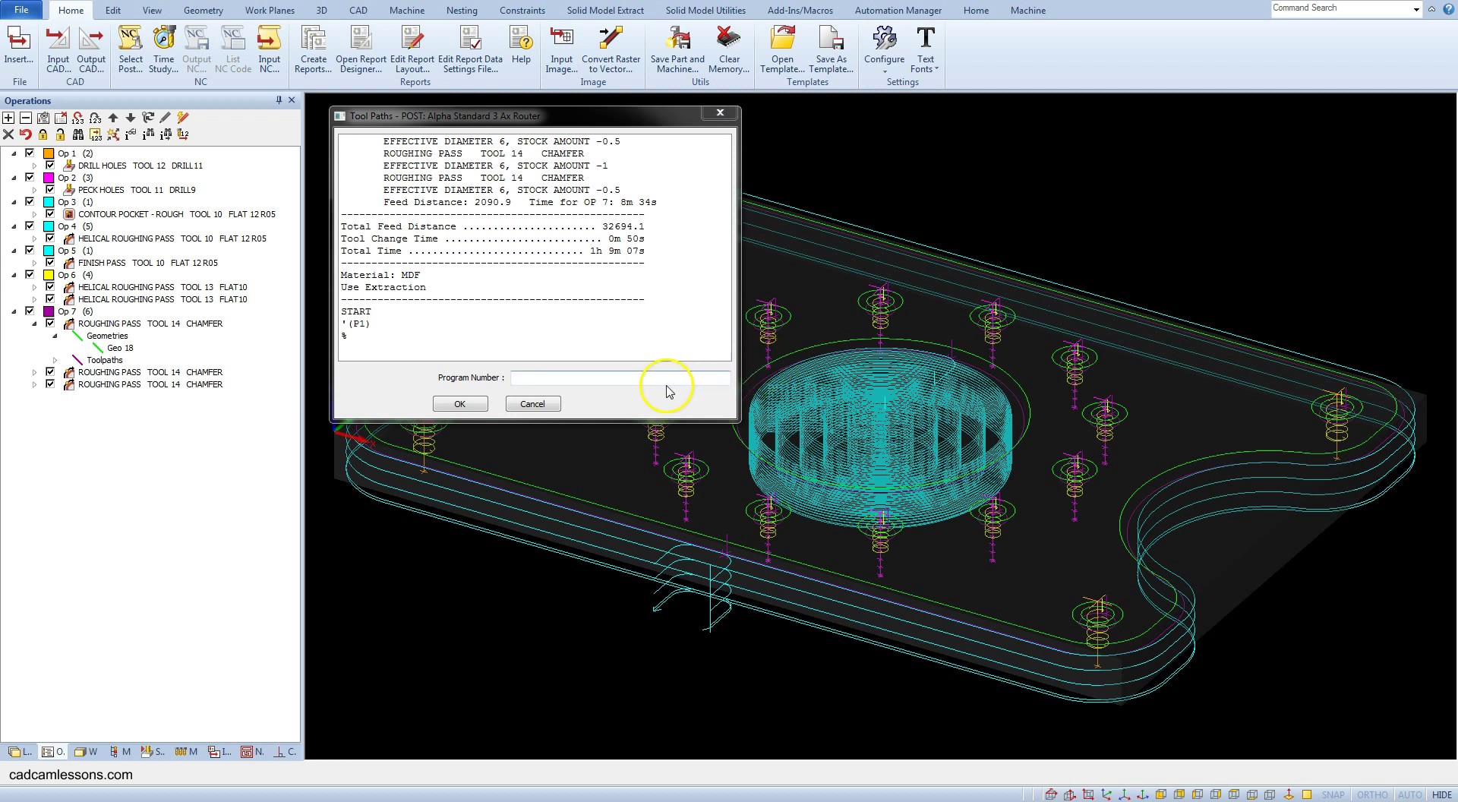
click(626, 376)
text(1234)
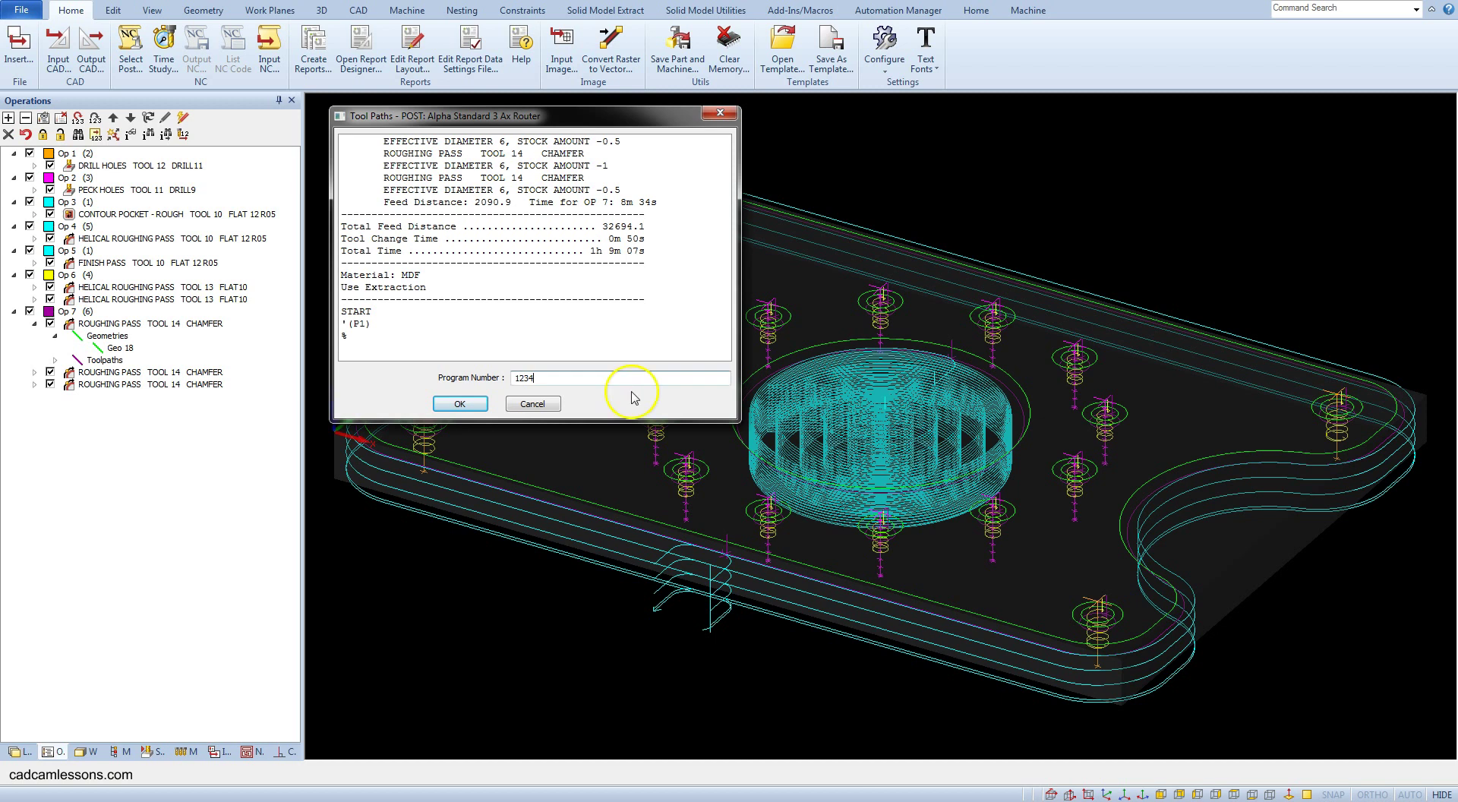
click(470, 404)
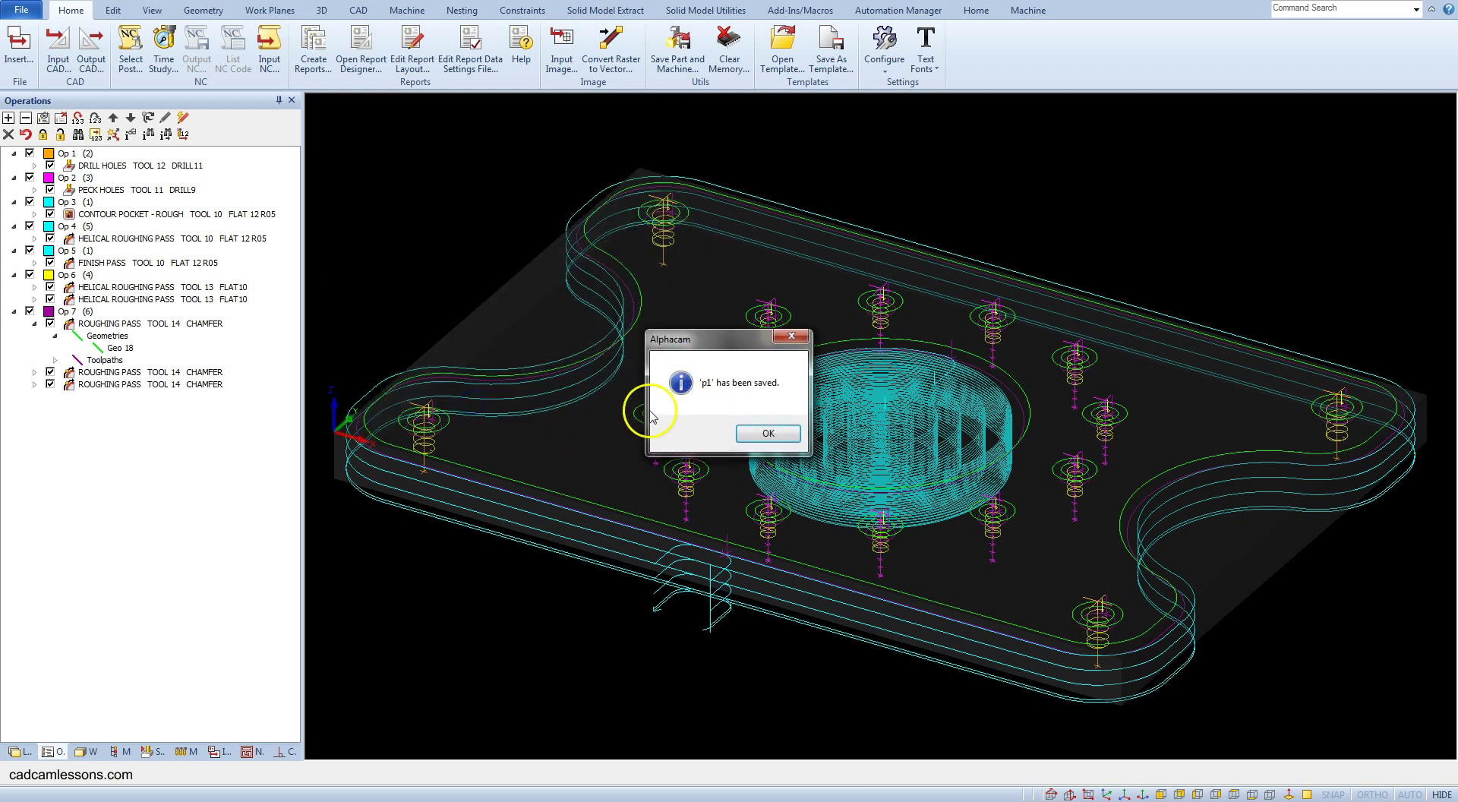
click(767, 433)
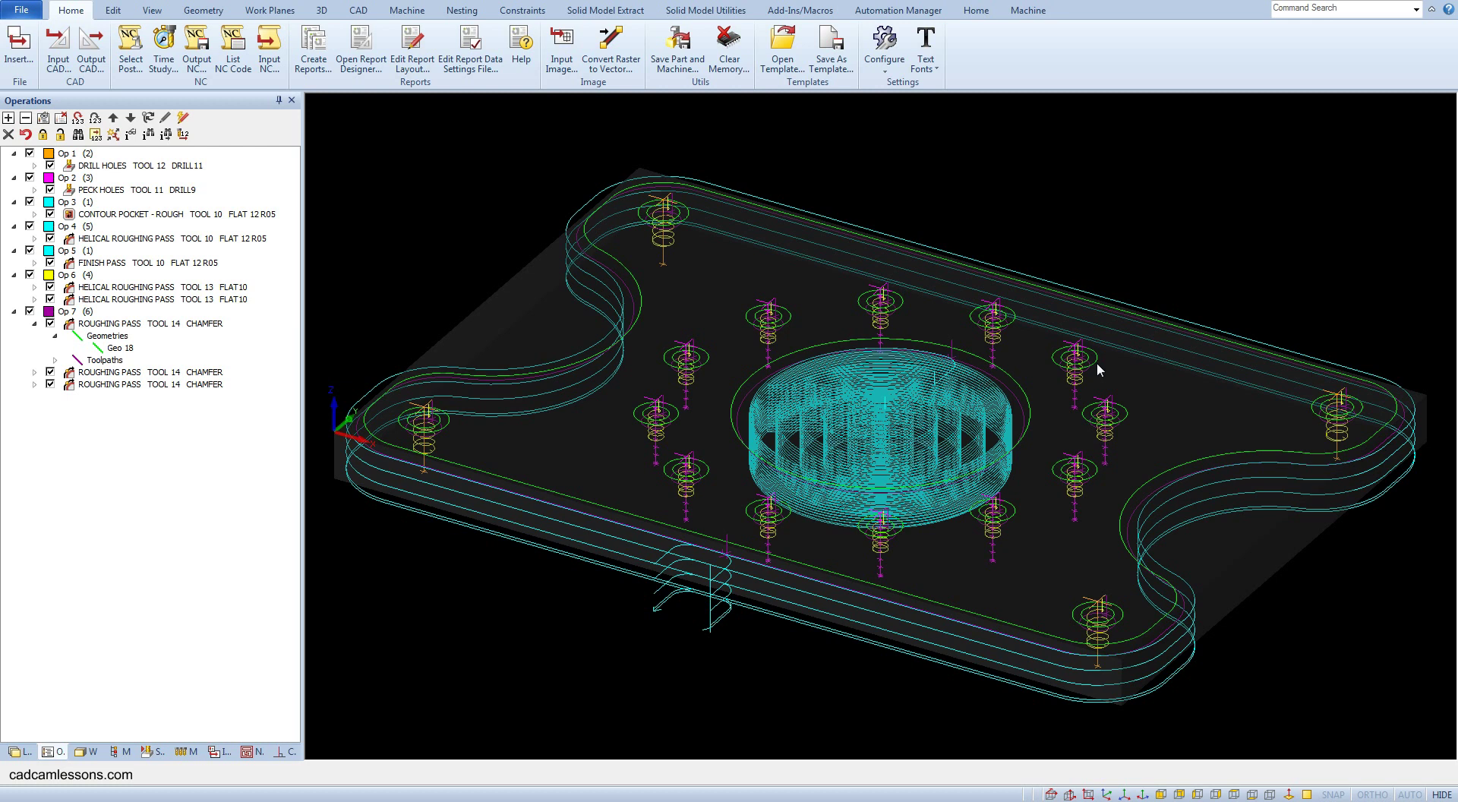
Examine the generated NC program in the code editor, from the operation list through the drilling and contour pocket code, and return to the part
click(1159, 308)
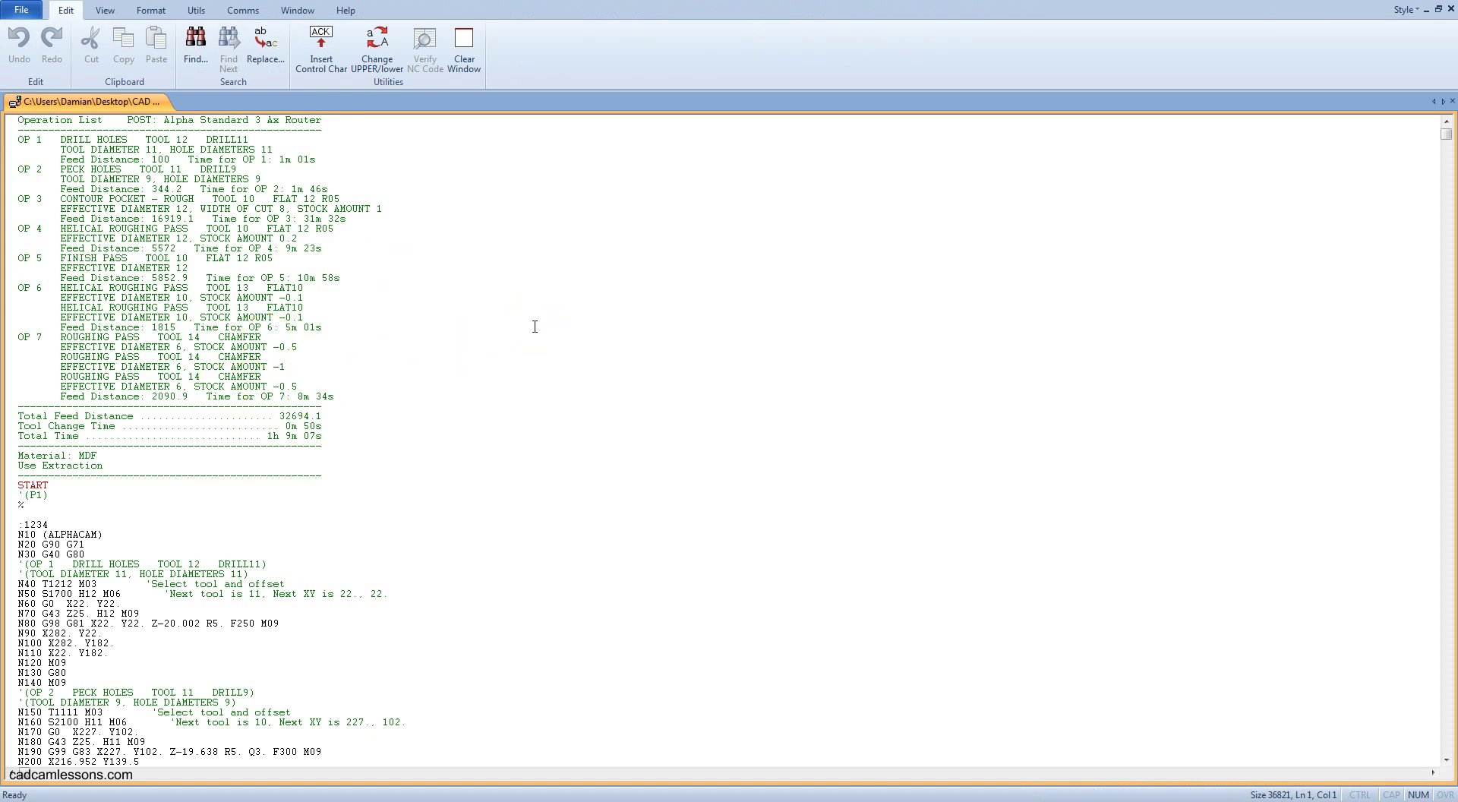
scroll(534, 327, down, 4)
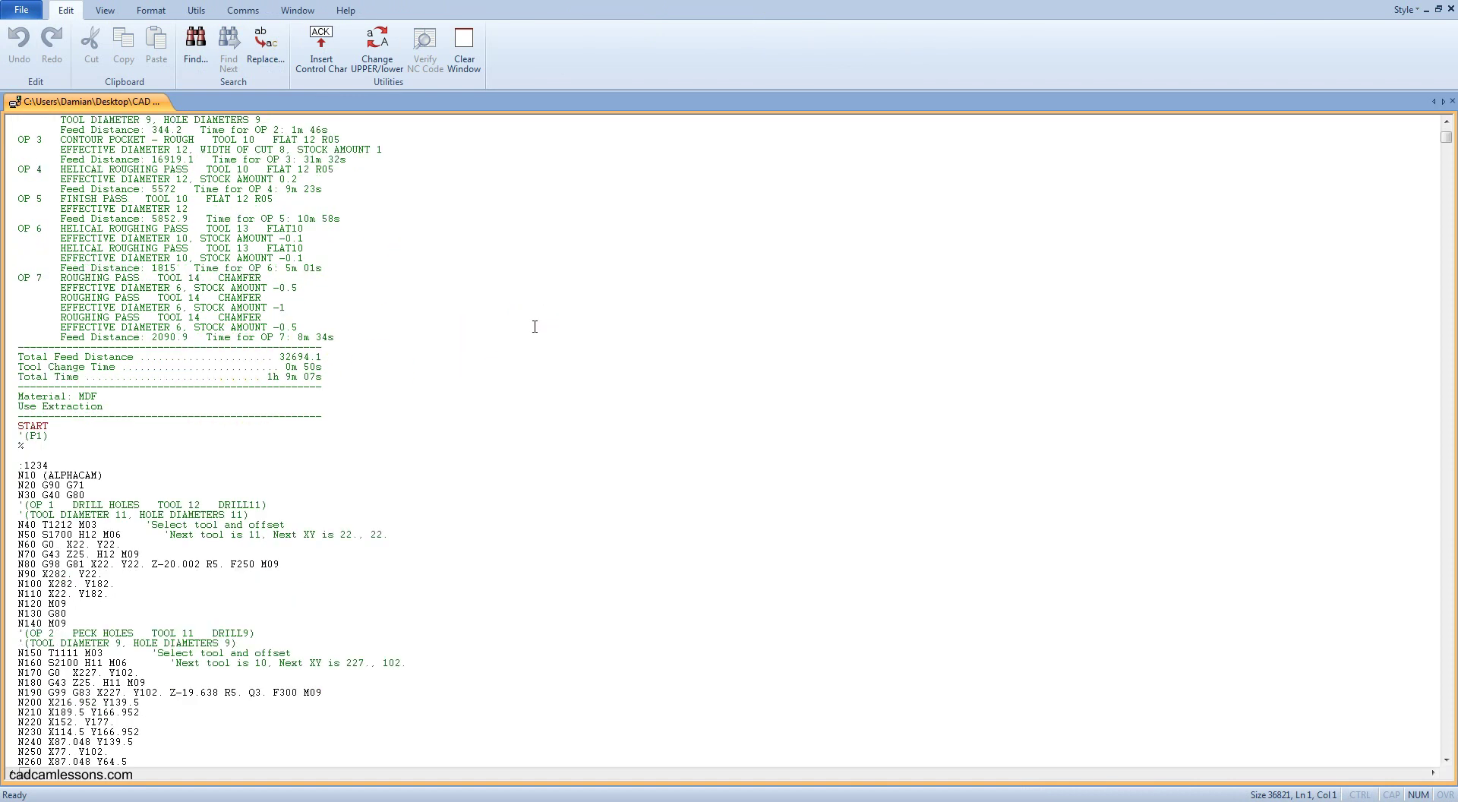
scroll(535, 327, down, 5)
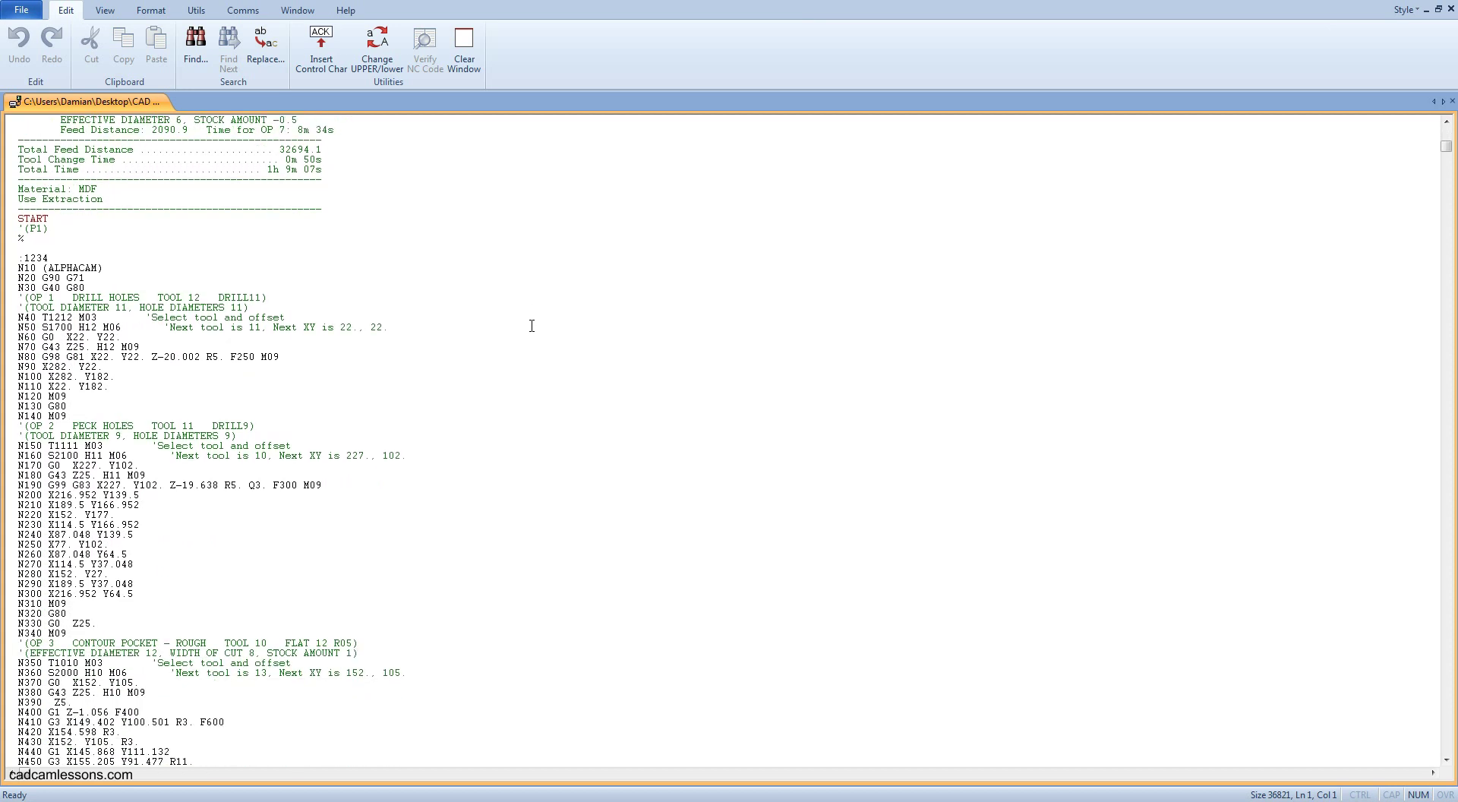
scroll(531, 326, down, 20)
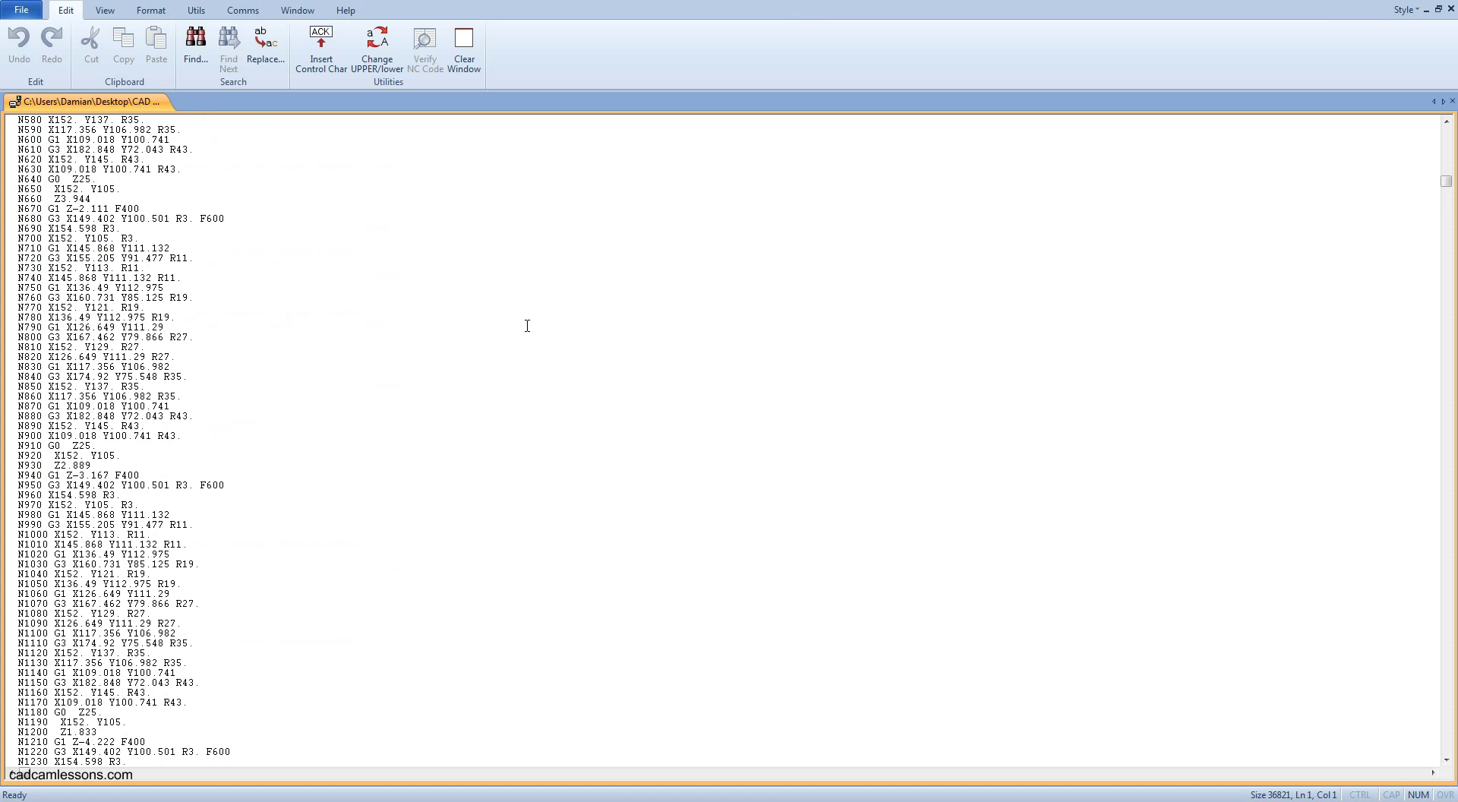
scroll(527, 325, down, 20)
scroll(524, 327, down, 20)
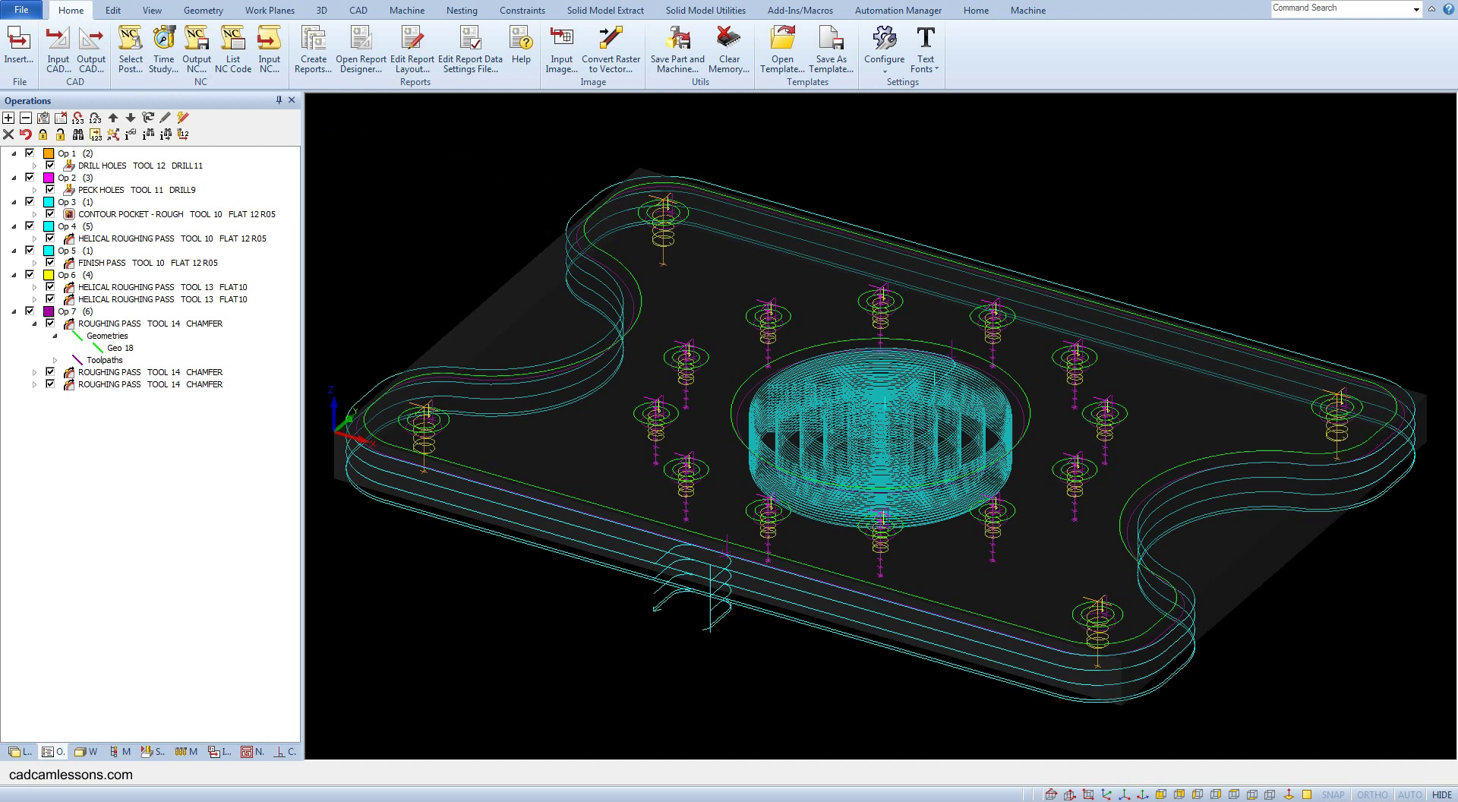
click(807, 434)
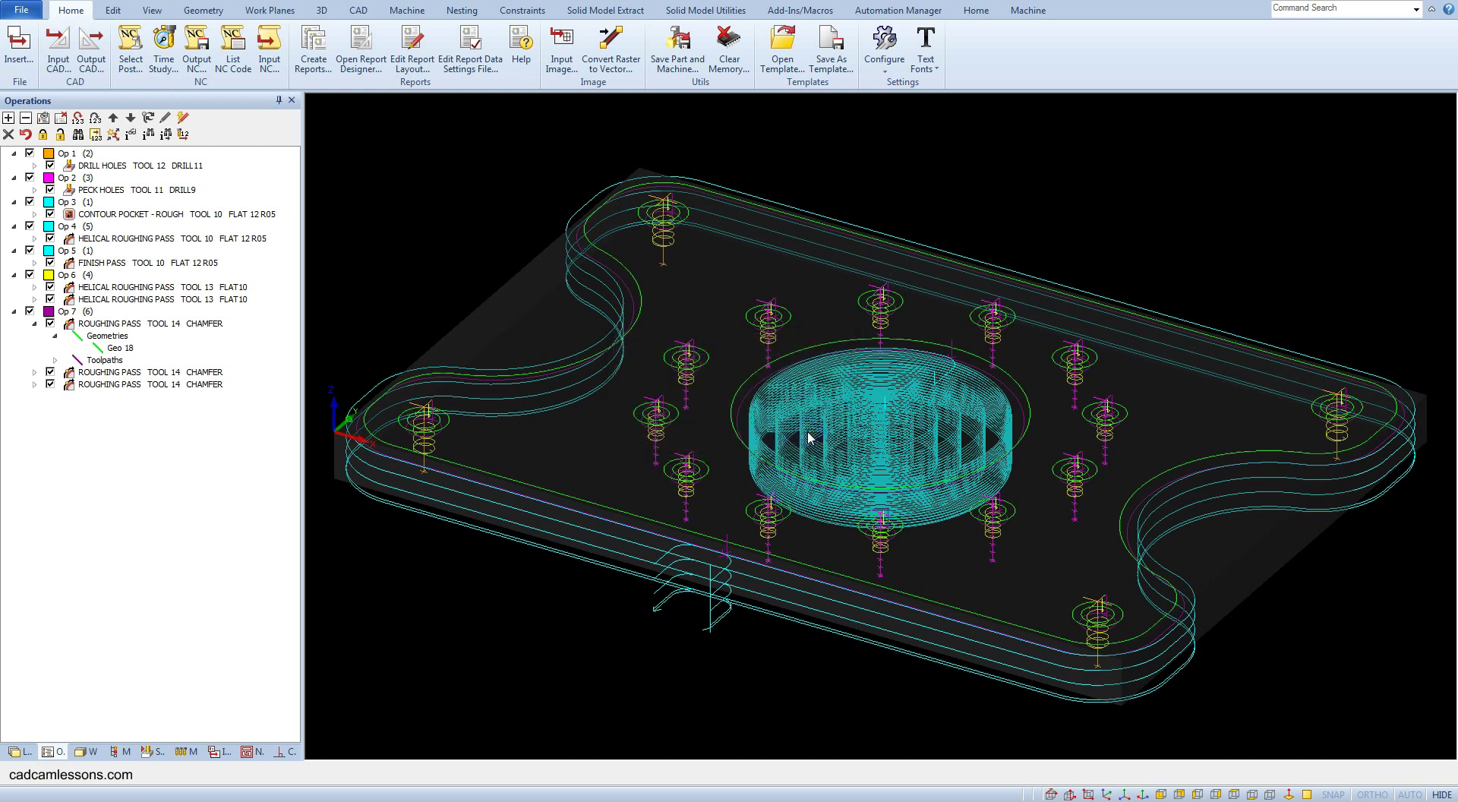